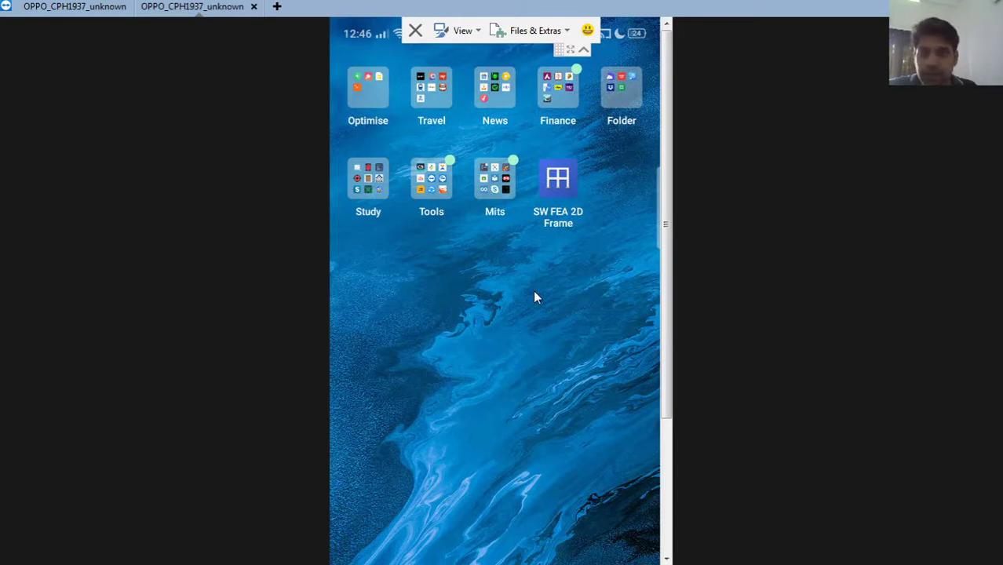
Open the SW FEA 2D Frame app on the phone and create a new structure.
click(566, 194)
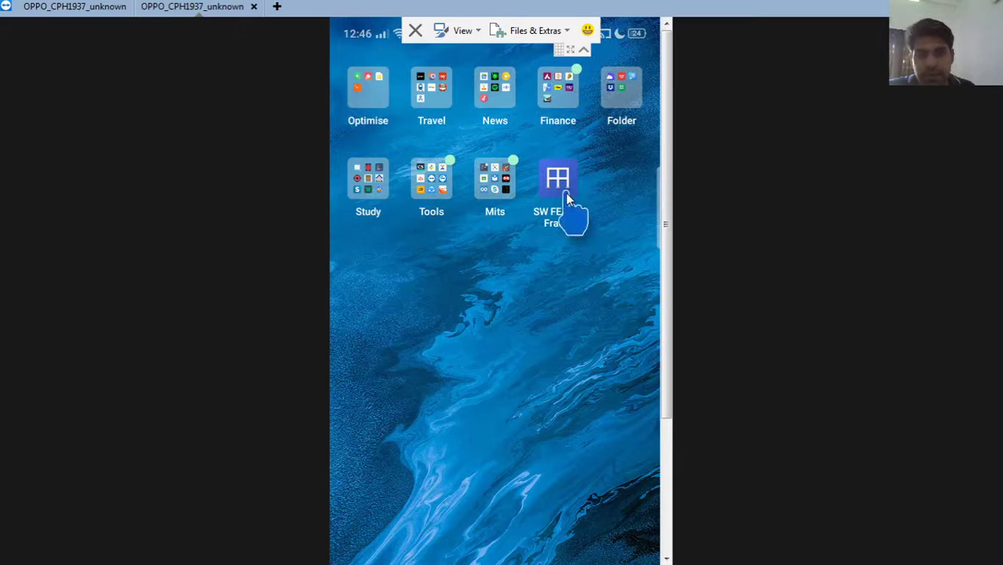
click(577, 233)
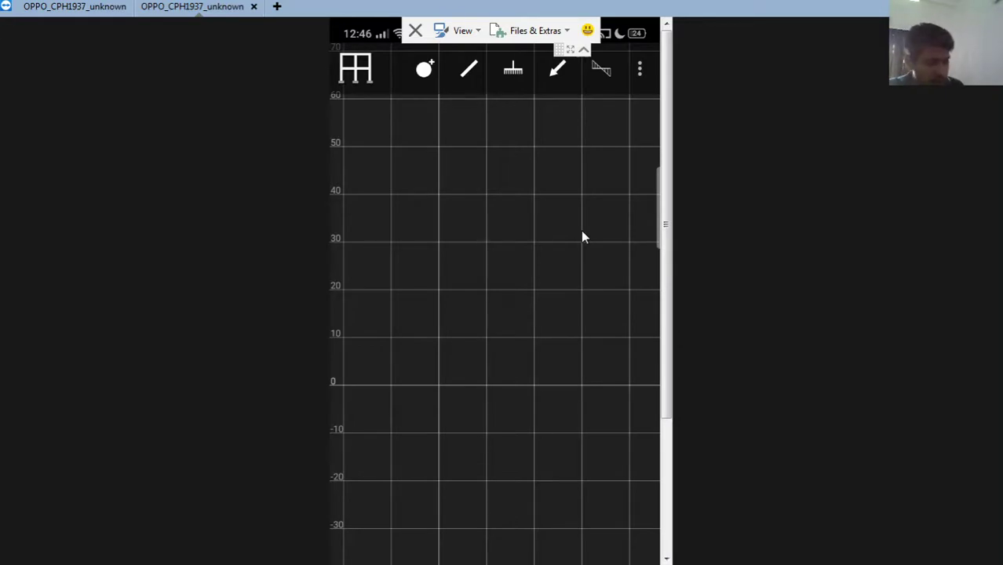
click(366, 76)
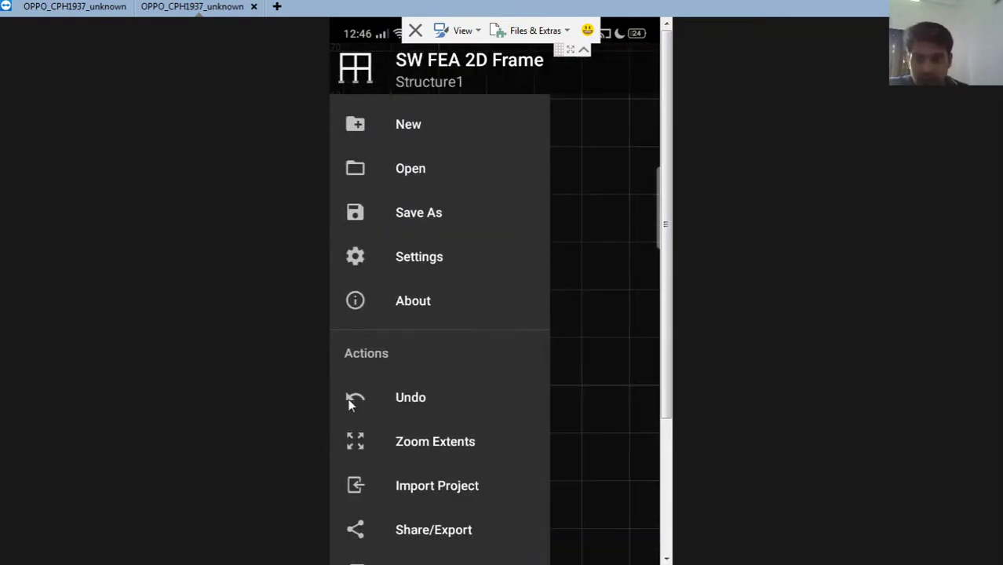
click(405, 133)
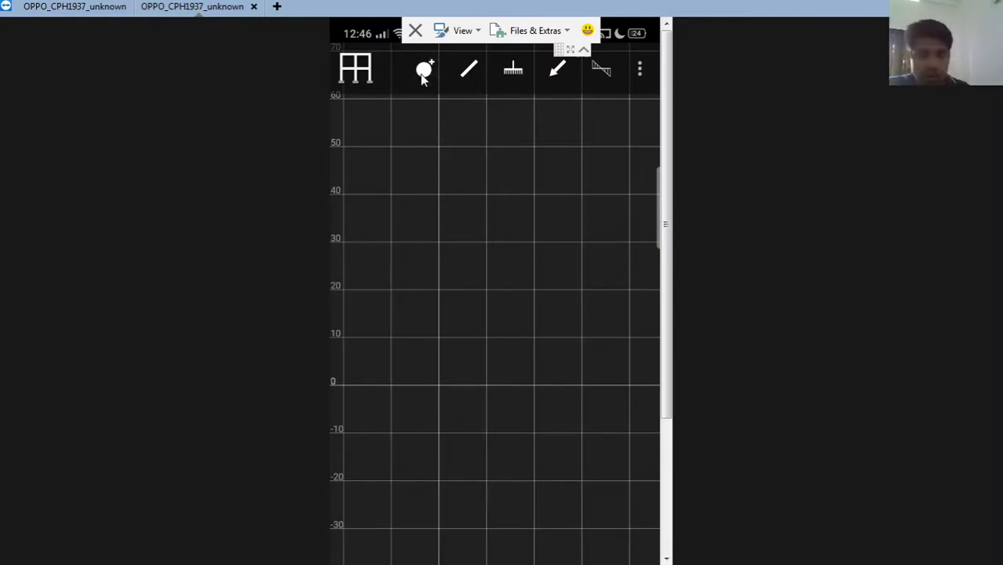
Look through the available element, support, load and result diagram options.
click(466, 76)
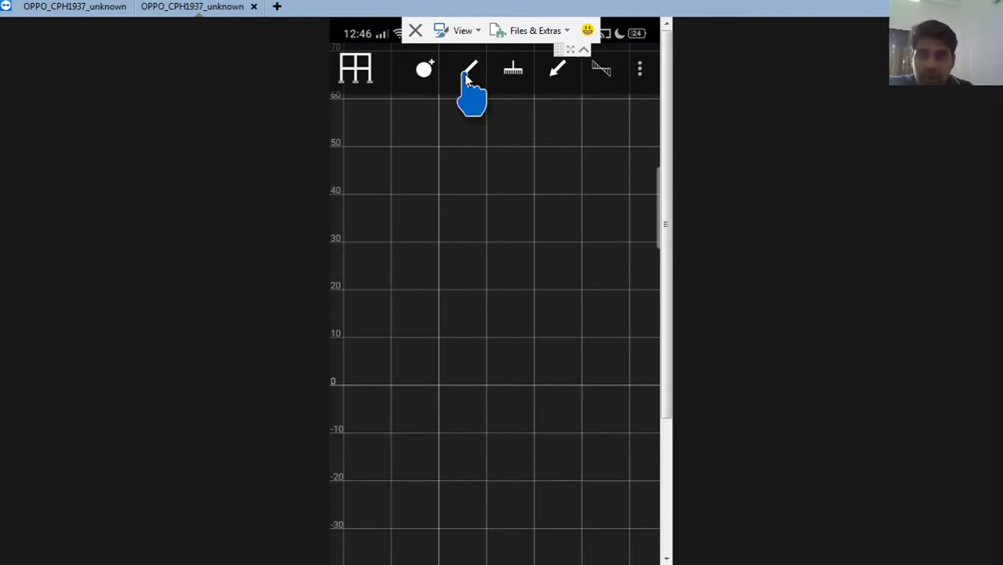
click(465, 75)
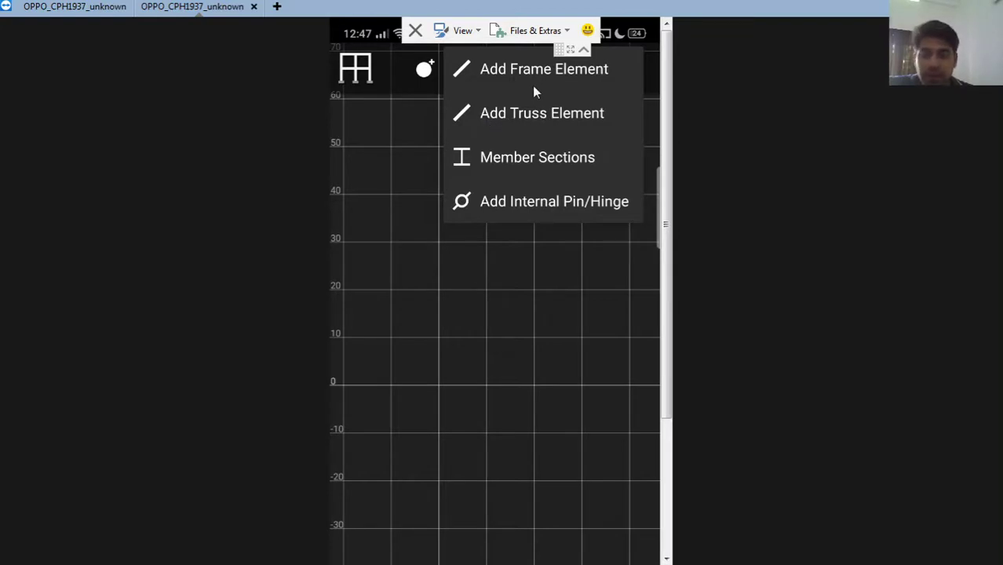
click(572, 73)
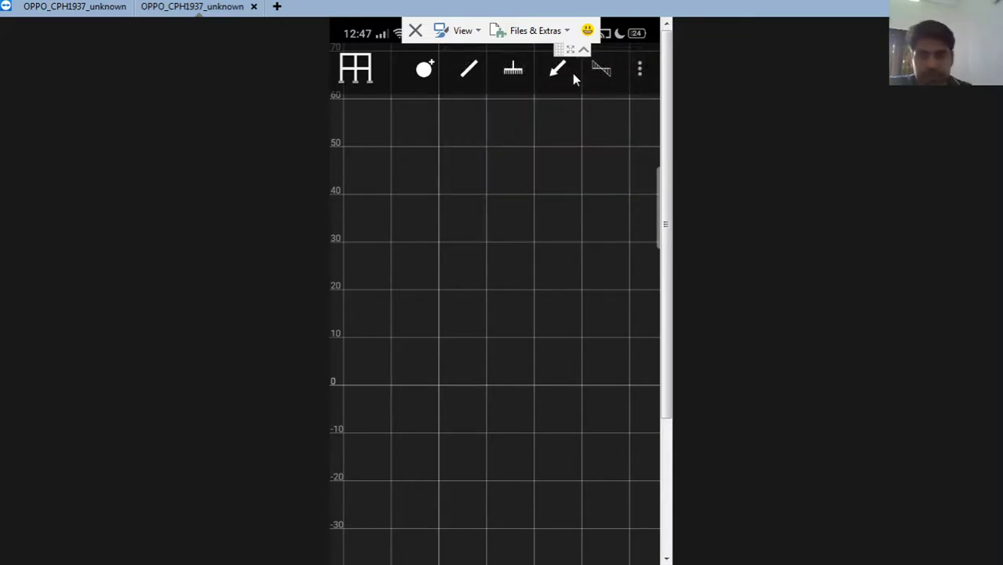
click(515, 74)
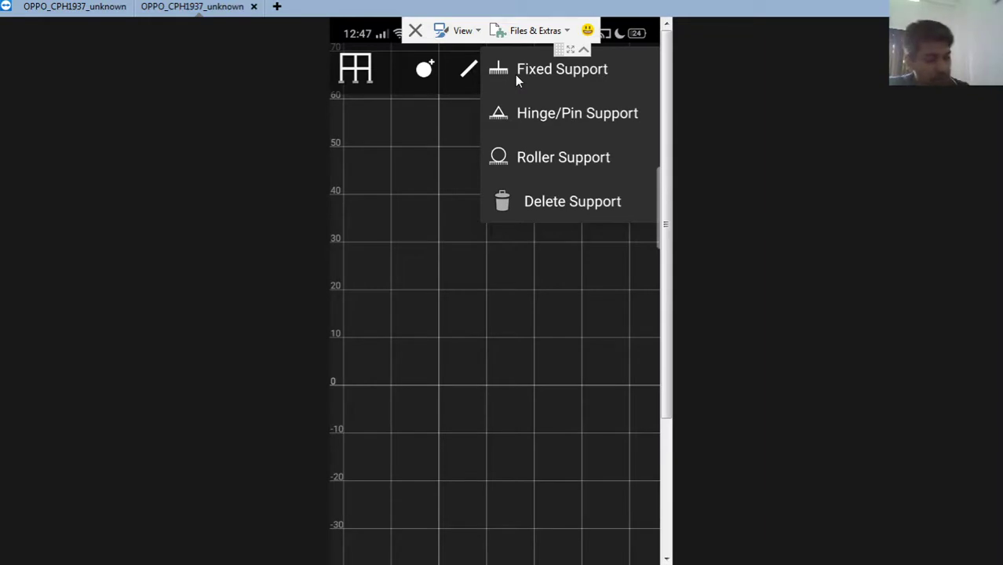
click(515, 75)
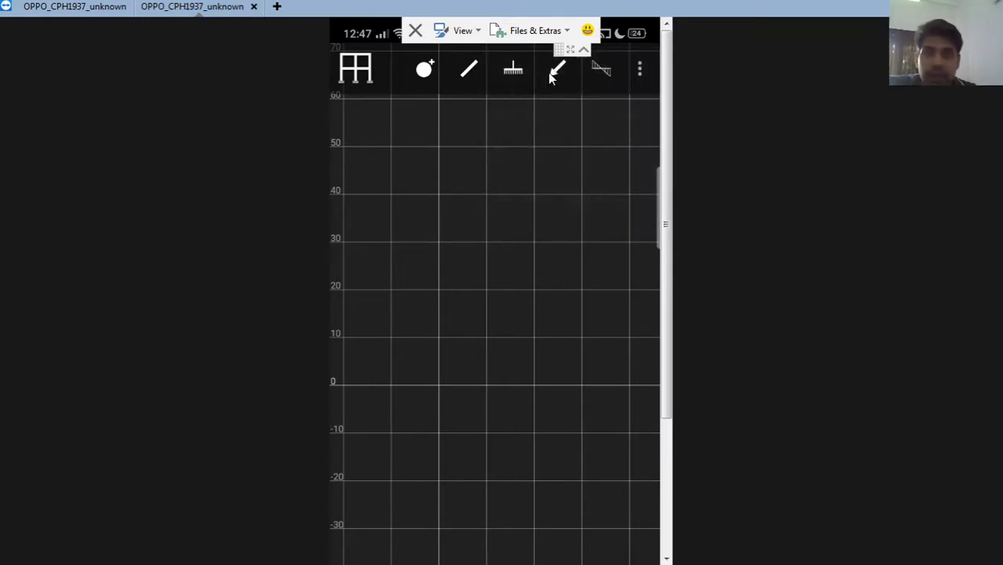
click(551, 74)
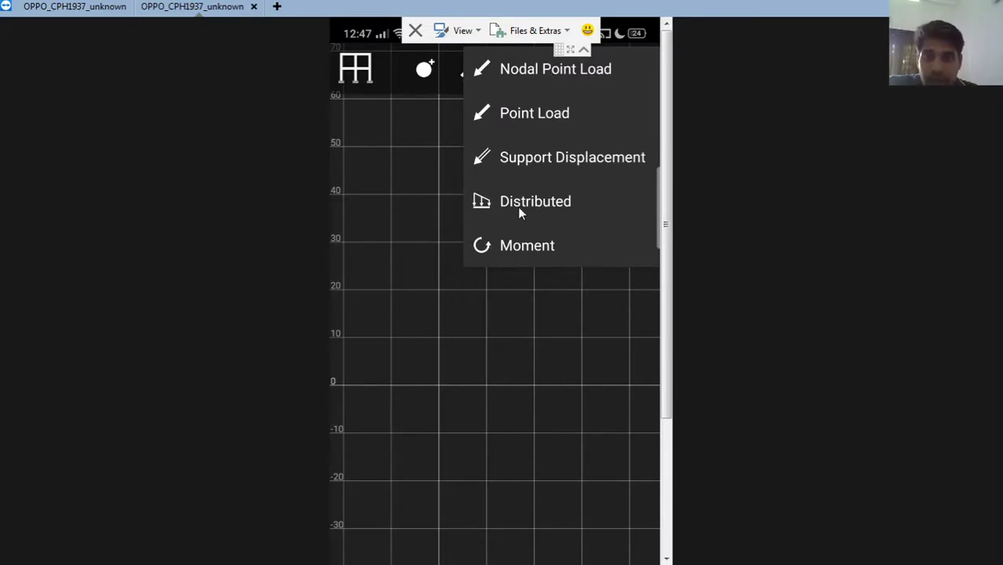
click(548, 159)
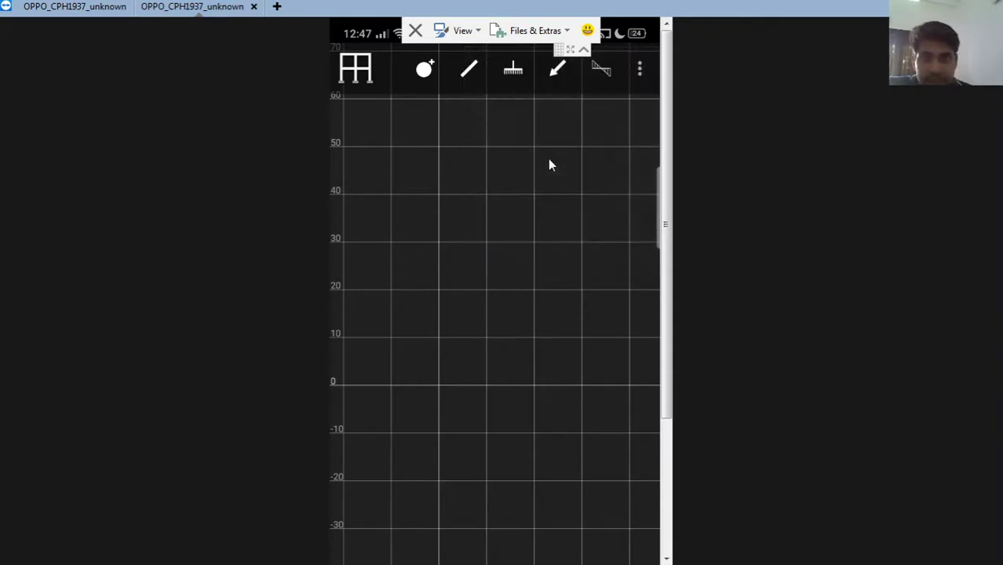
click(594, 78)
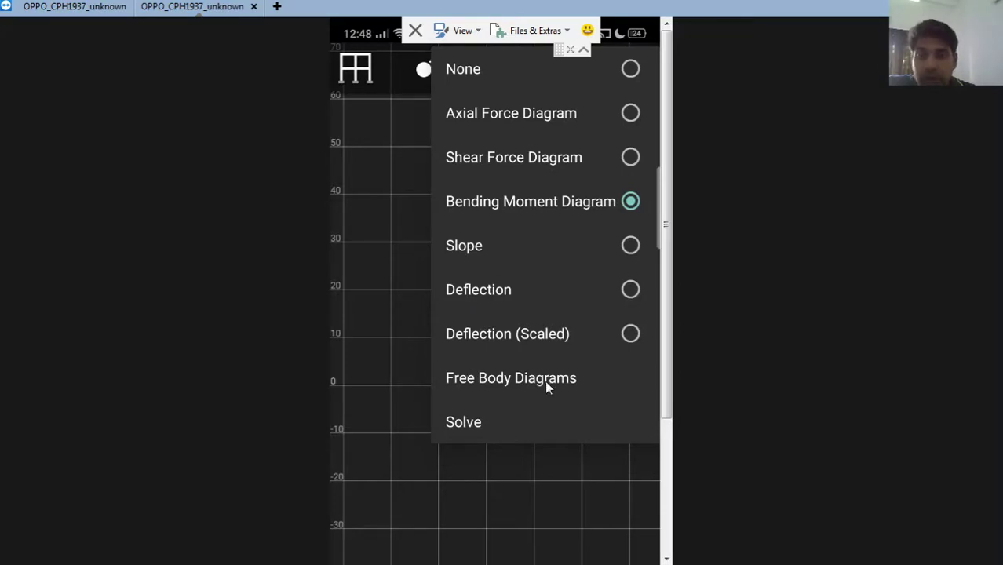
click(406, 306)
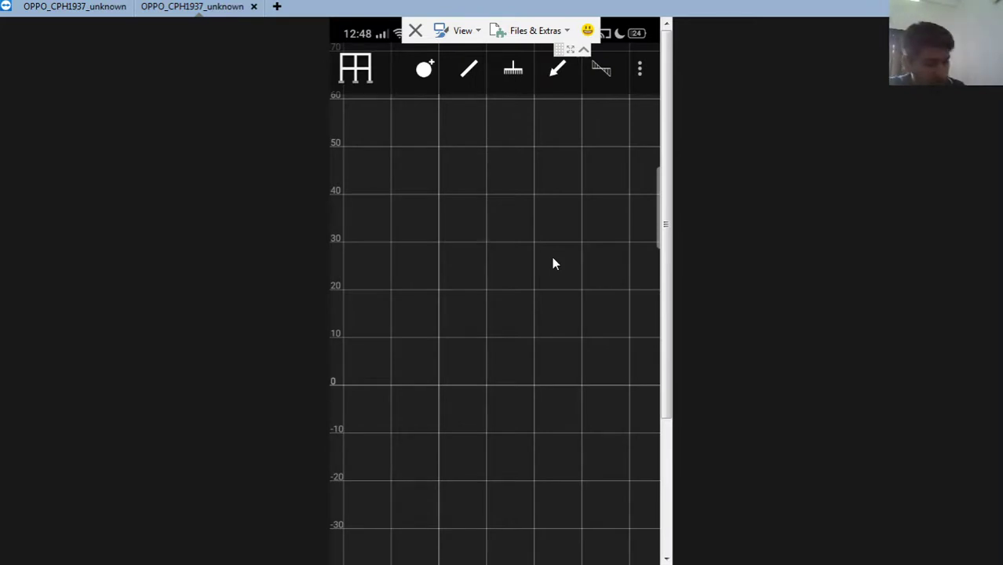
Add two nodes on the grid, one at the origin and one at X = 8 m, Y = 0 m.
click(475, 376)
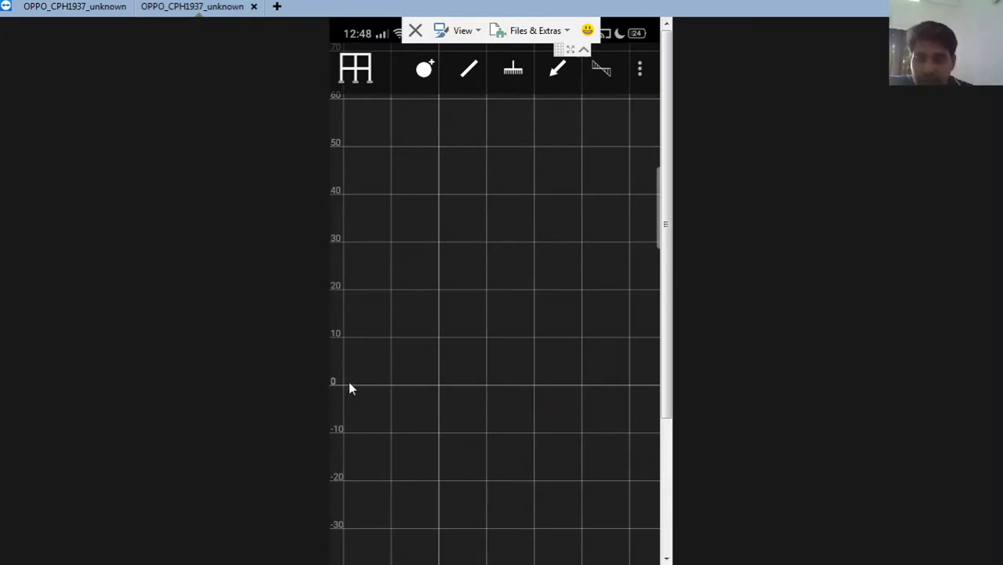
click(467, 380)
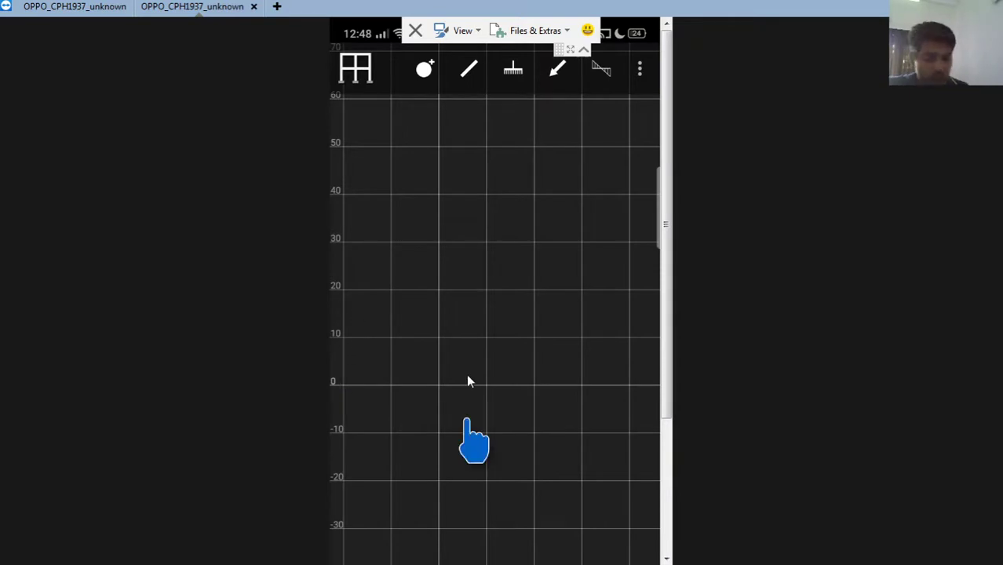
scroll(468, 377, up, 3)
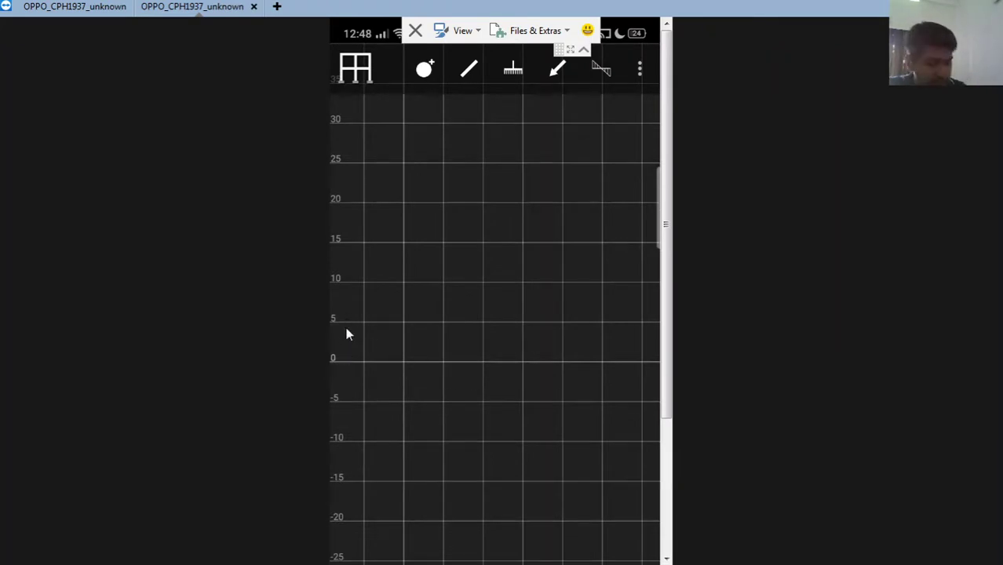
scroll(347, 335, up, 4)
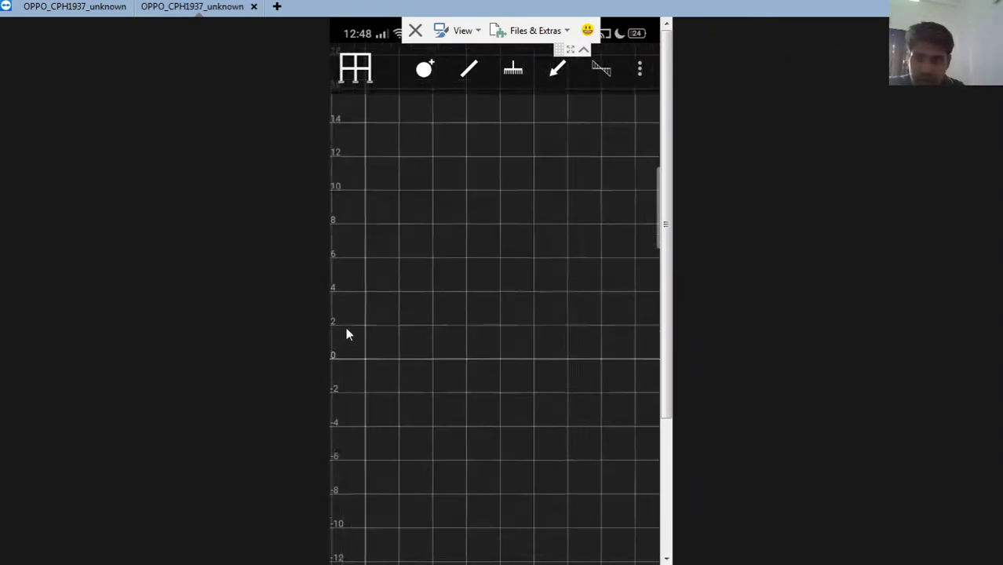
scroll(348, 334, up, 4)
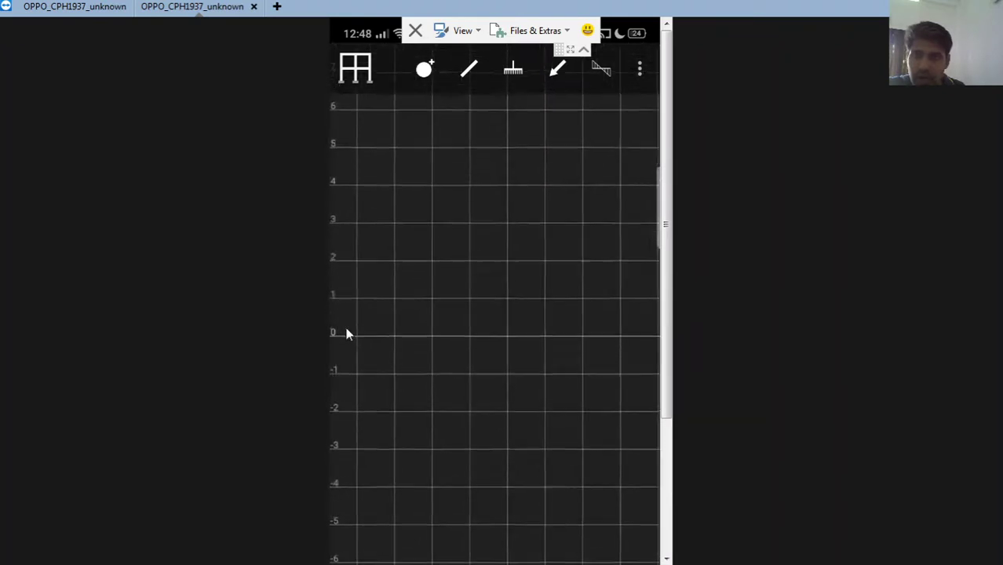
scroll(348, 334, up, 3)
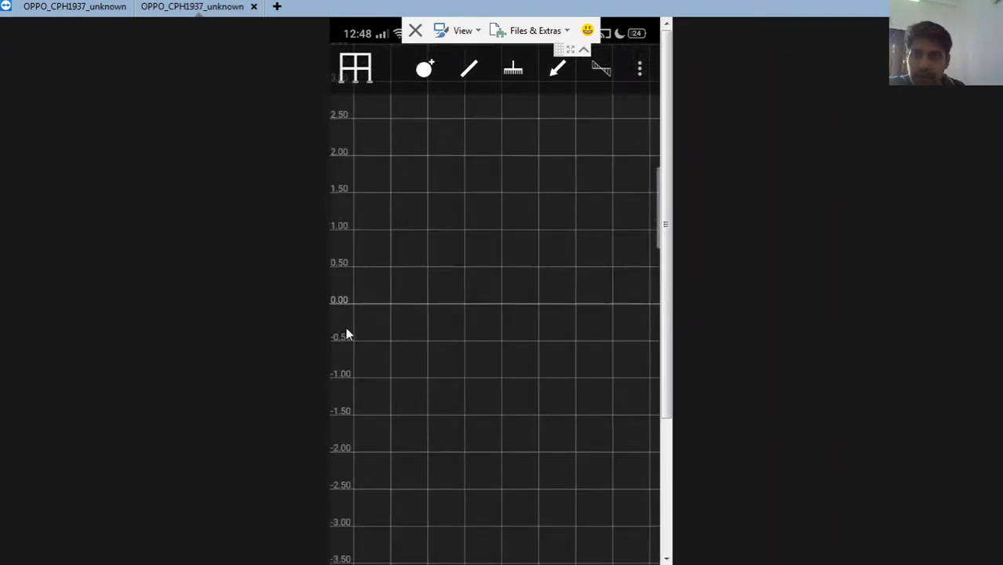
scroll(348, 335, down, 5)
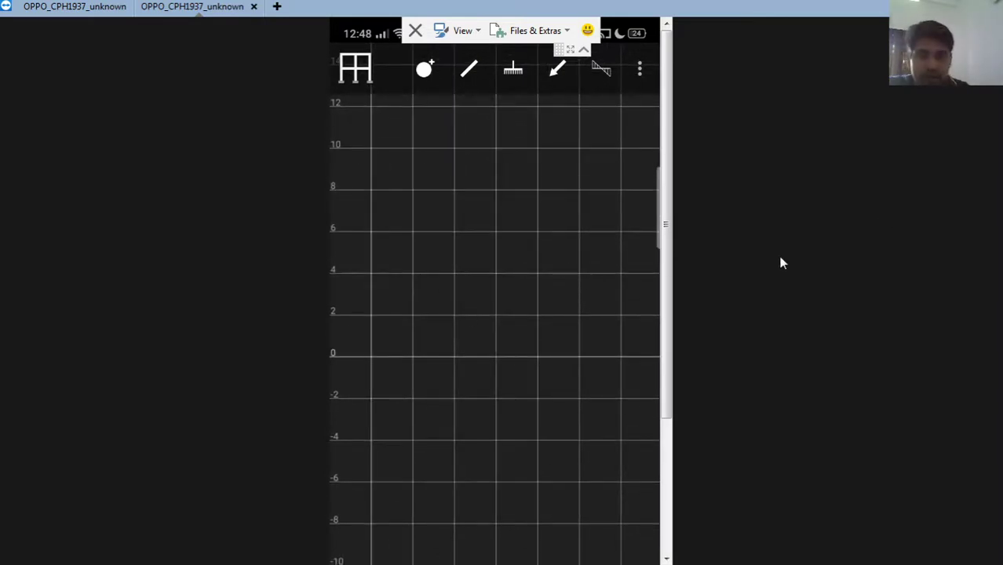
drag(671, 260, 654, 385)
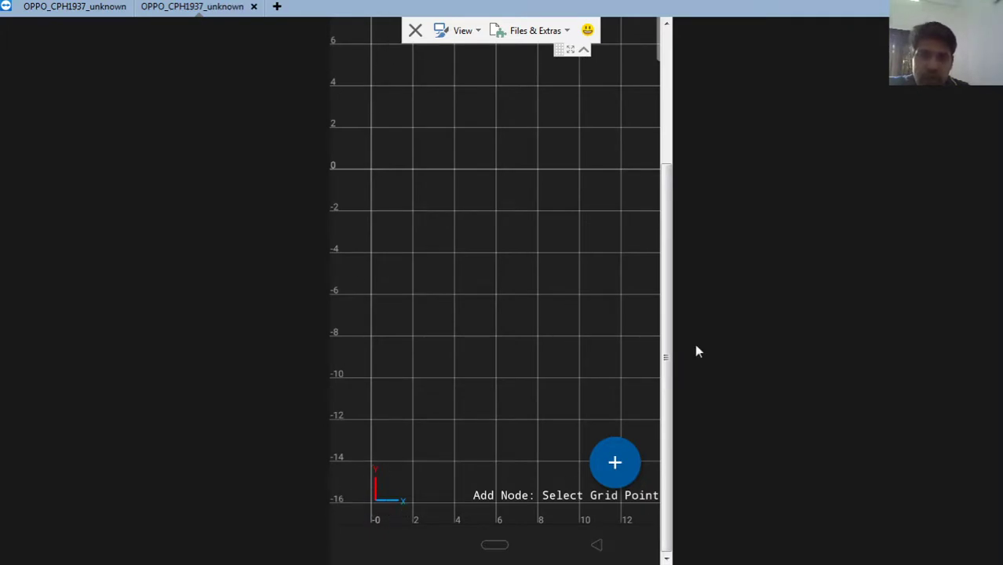
drag(664, 357, 680, 232)
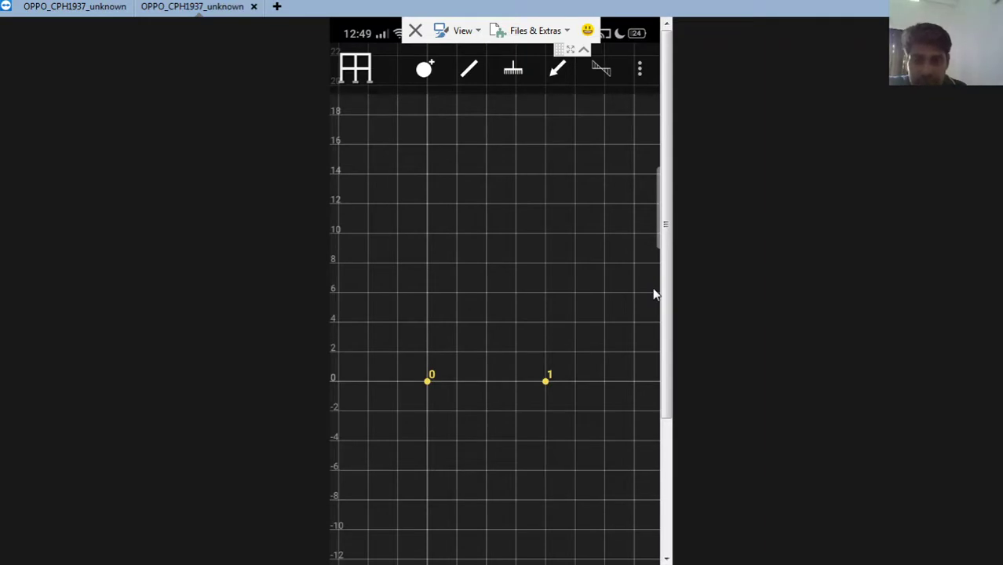
drag(664, 262, 672, 463)
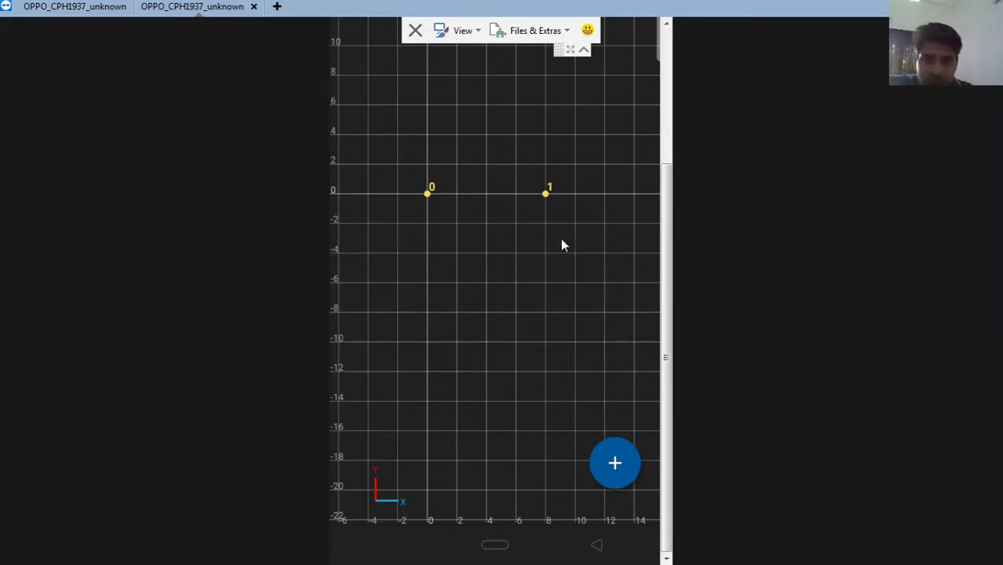
click(463, 31)
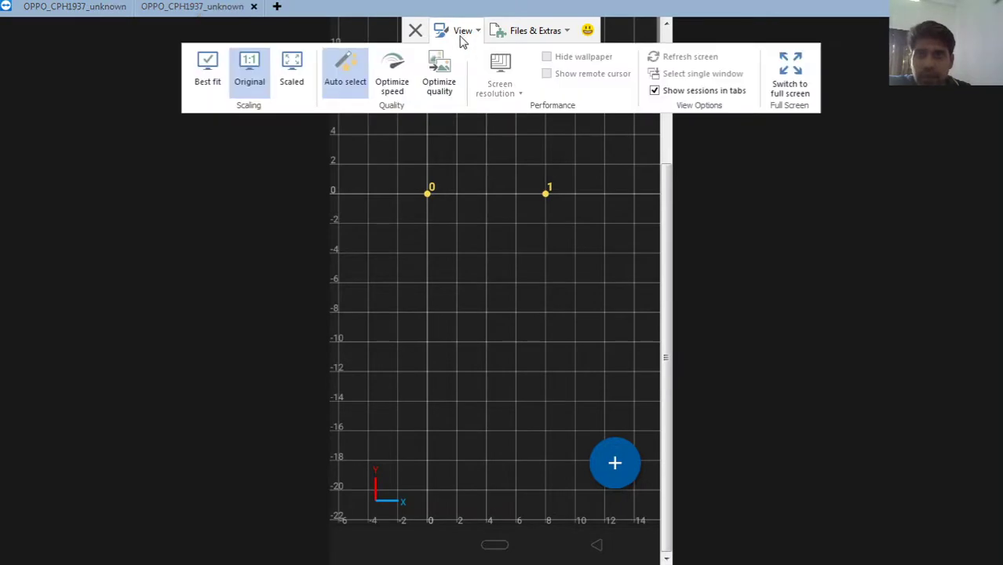
click(291, 76)
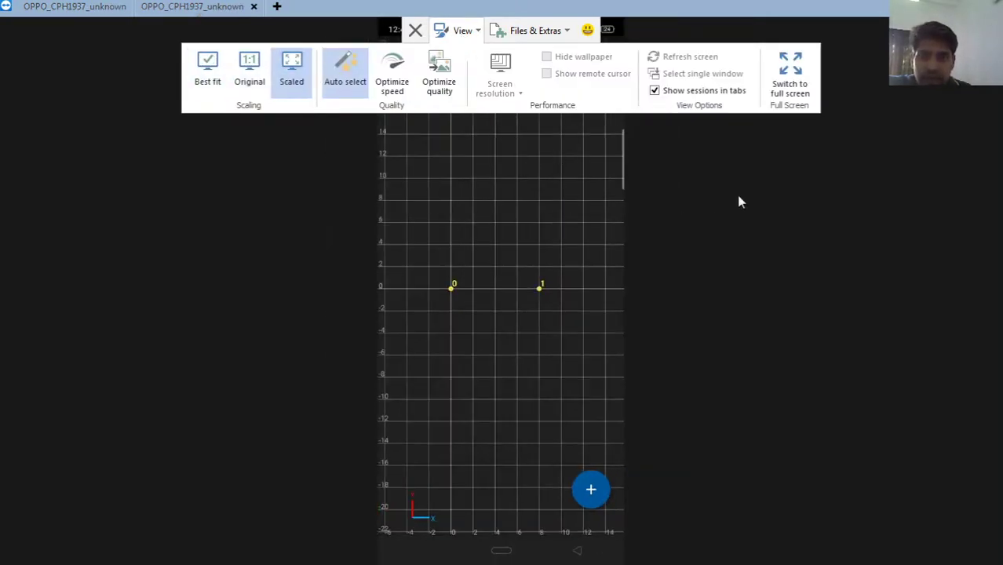
click(727, 230)
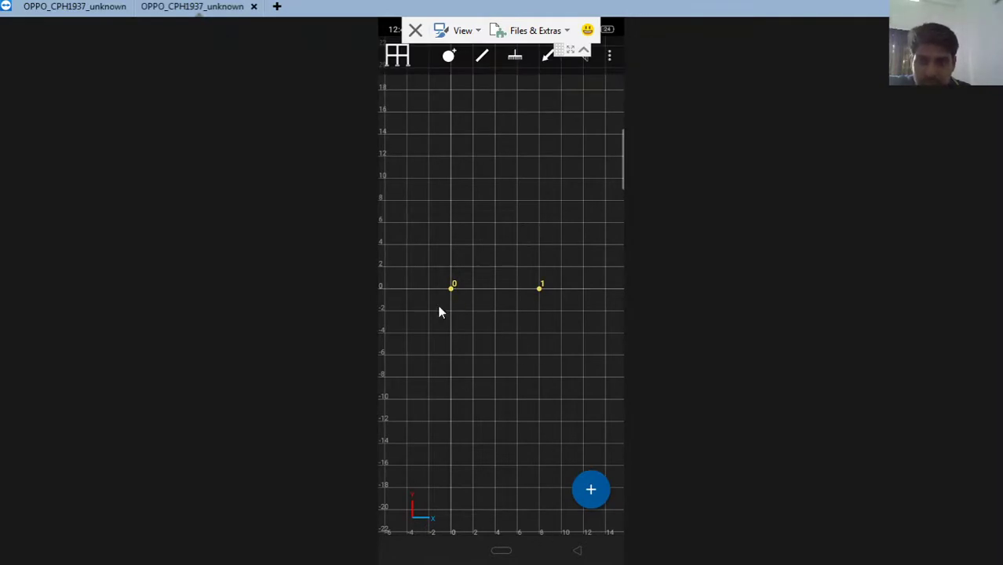
click(467, 35)
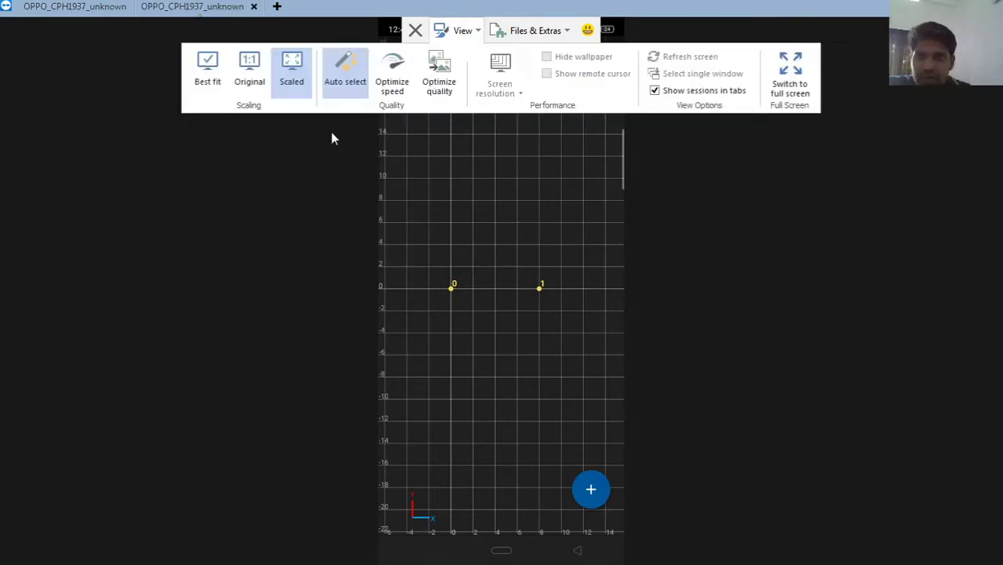
click(207, 69)
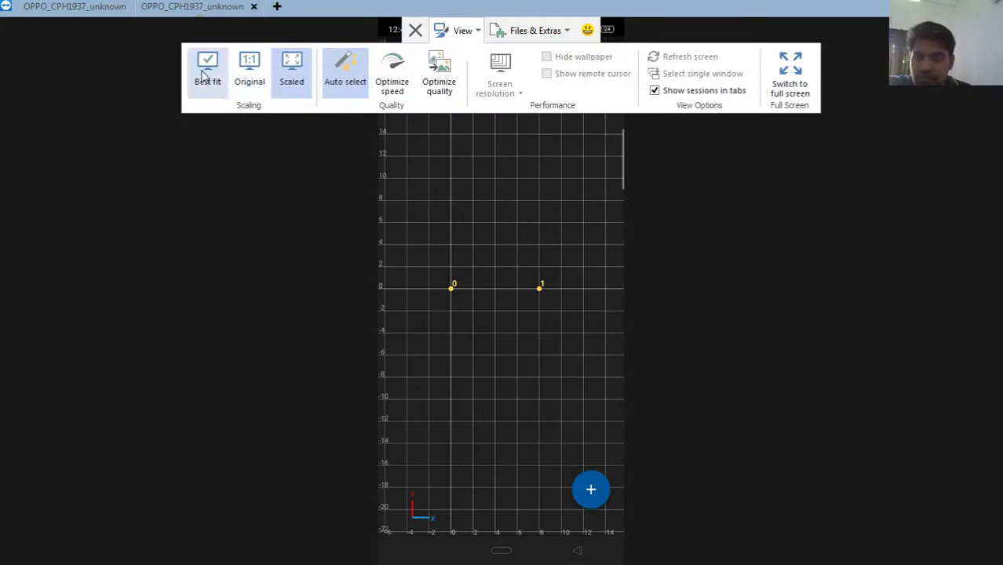
click(249, 71)
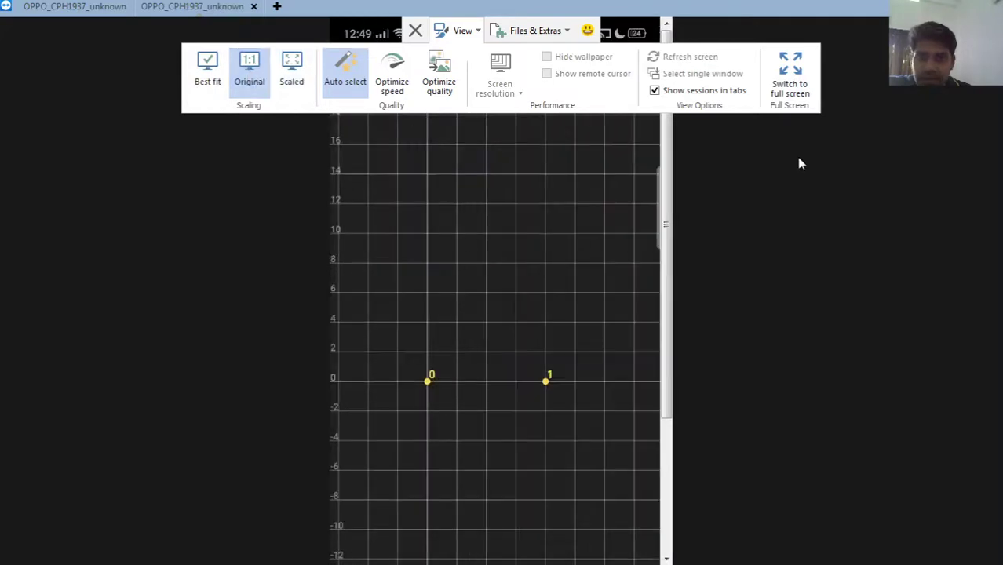
Switch the remote session to full screen and add a frame element between nodes 0 and 1.
click(791, 88)
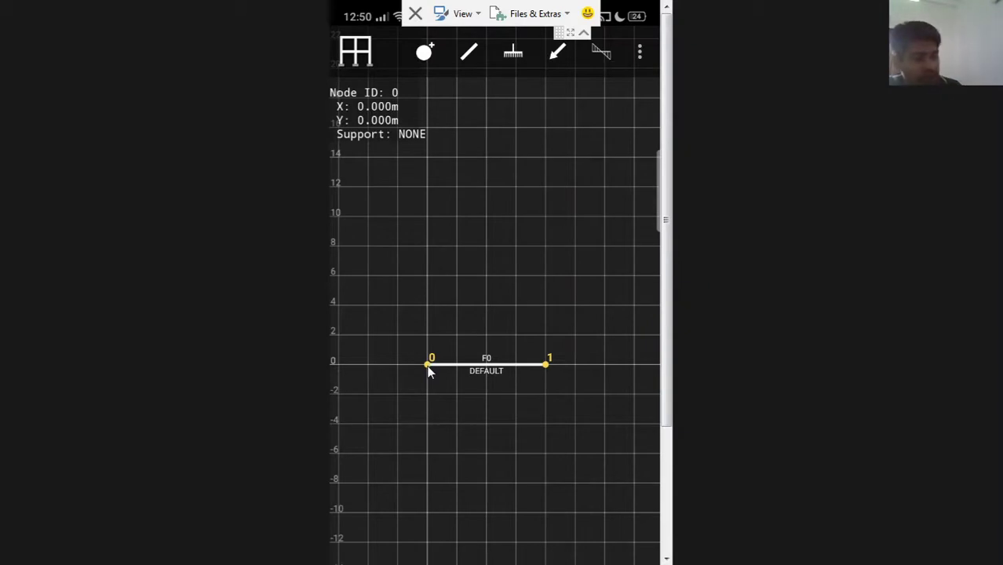
Assign a fixed support to node 0 at the origin.
click(512, 53)
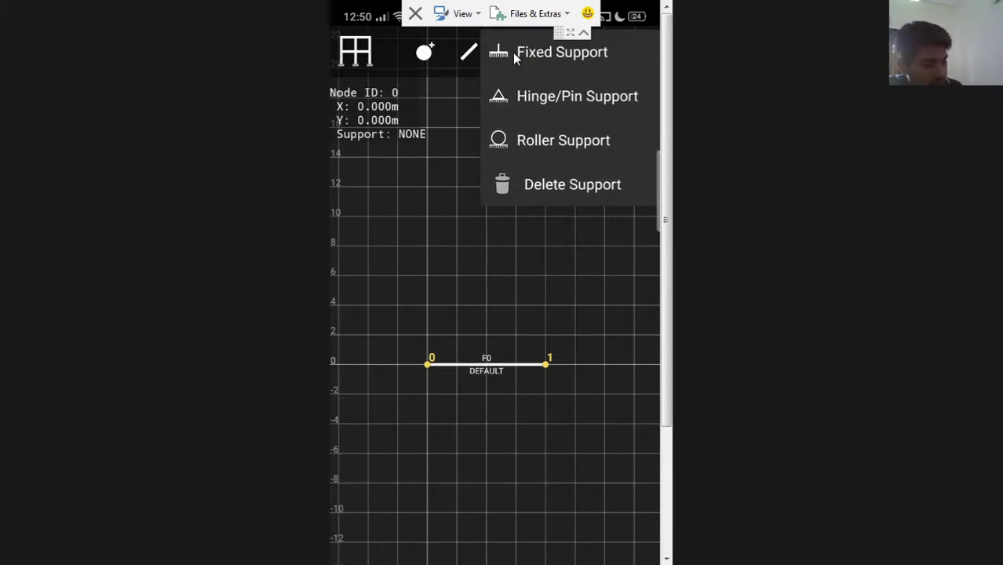
click(514, 55)
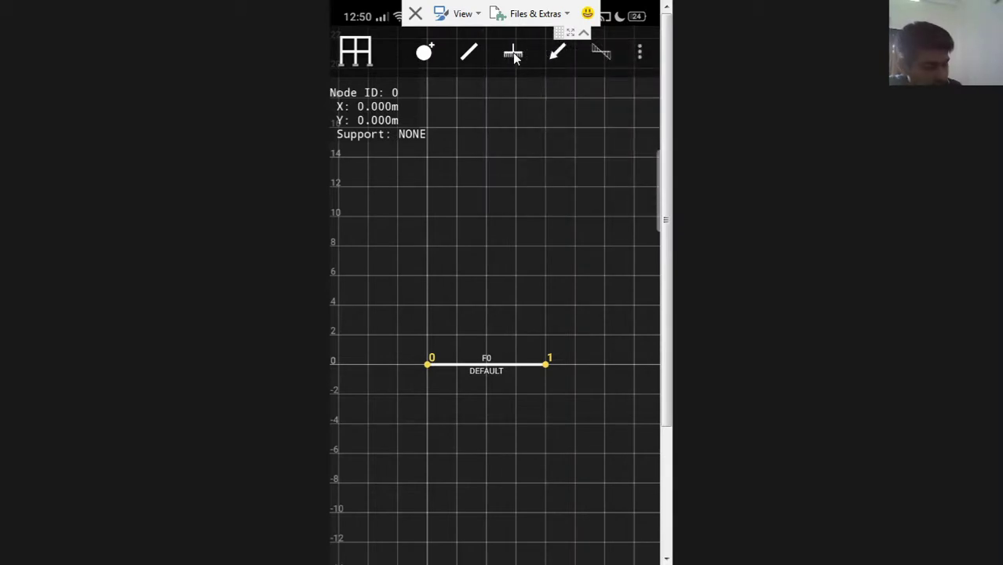
click(514, 55)
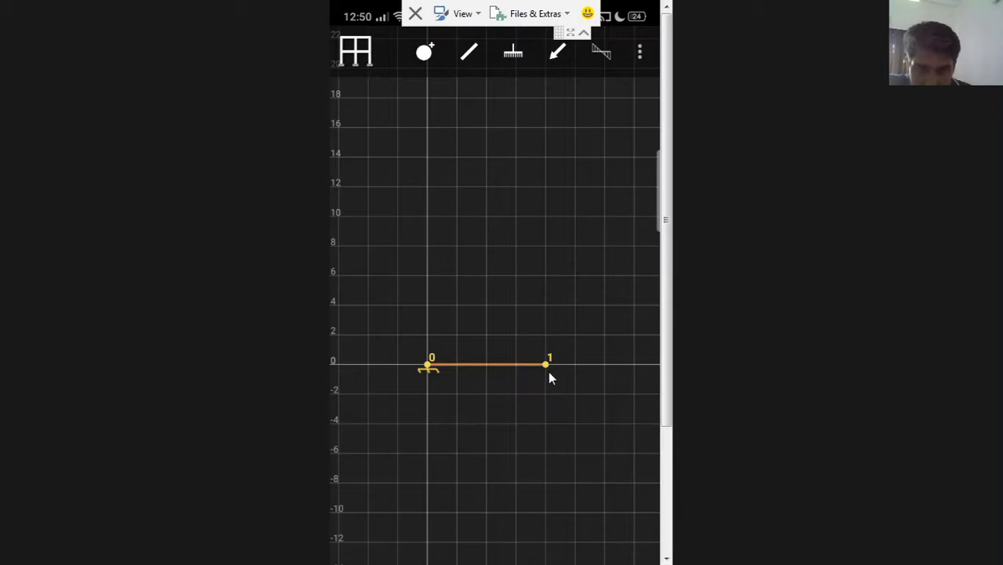
Add a 20 kN point load at 90° to the frame element, 8 m from the fixed support, and show the bending moment diagram.
click(560, 58)
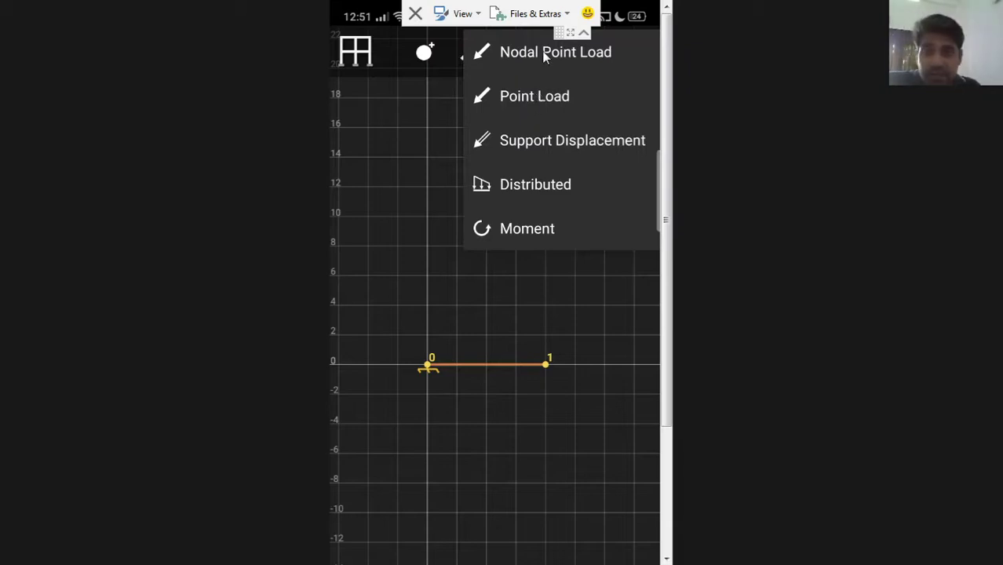
click(538, 114)
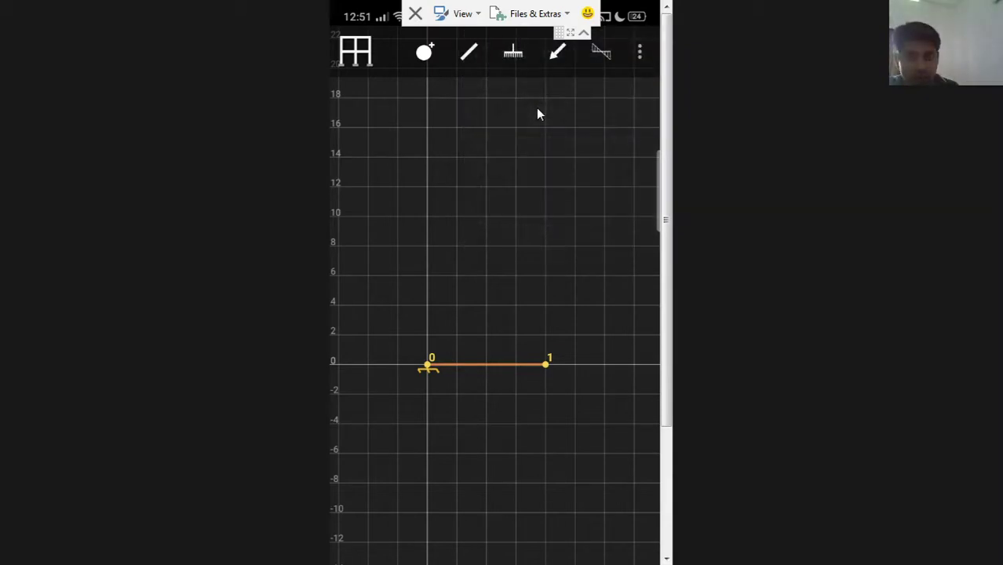
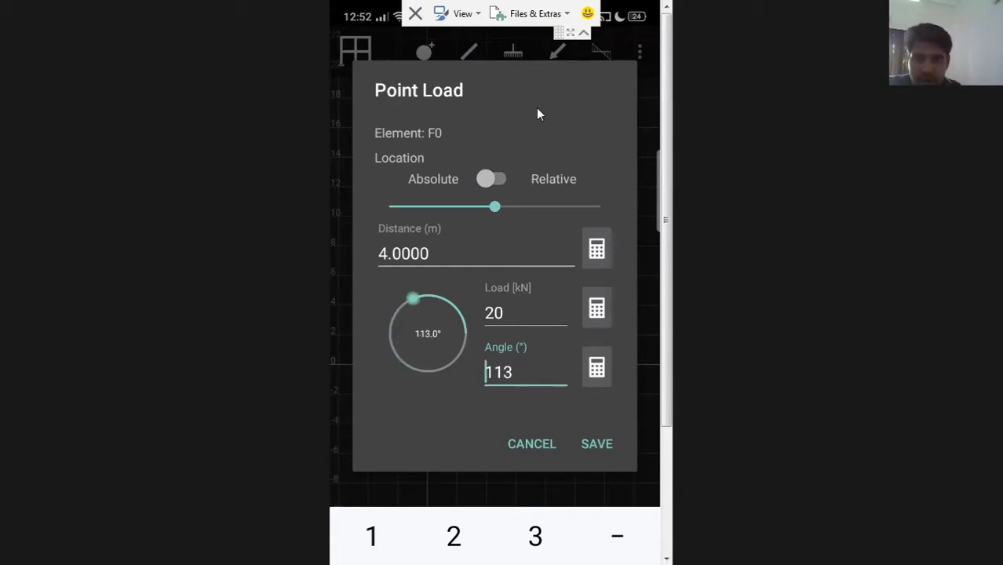
key(BackSpace)
text(0)
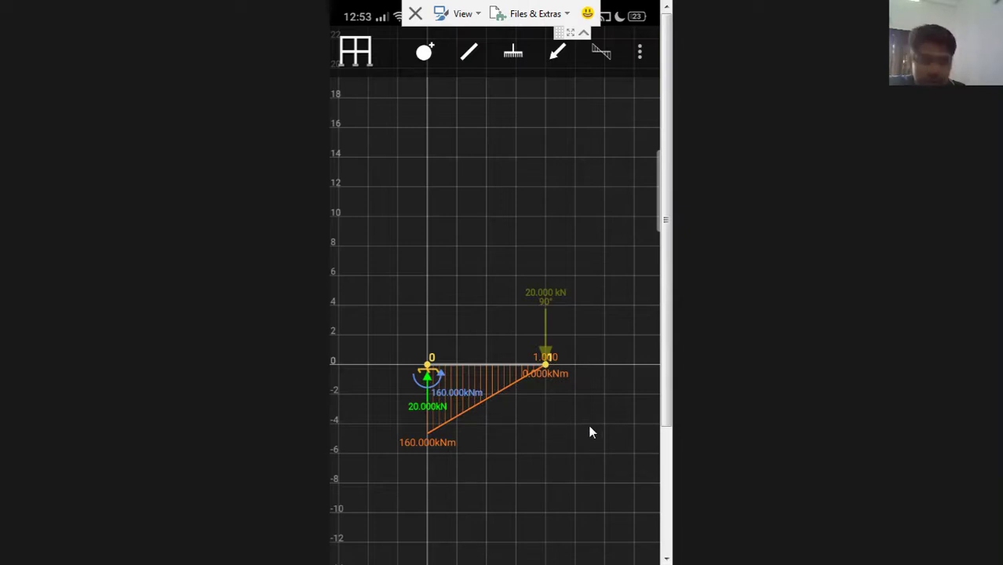
Display the beam's shear force diagram and its deflection under the point load.
click(600, 54)
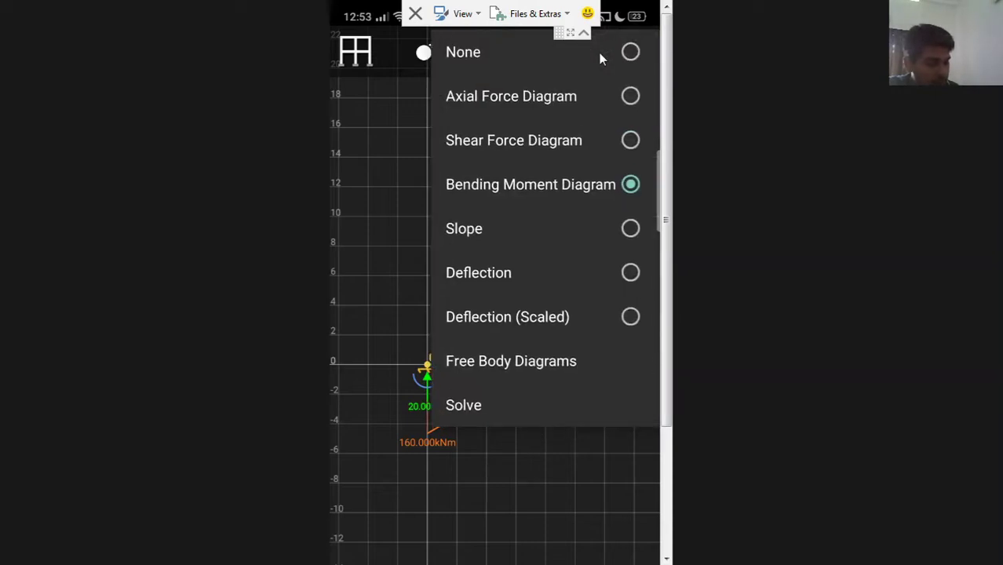
click(514, 140)
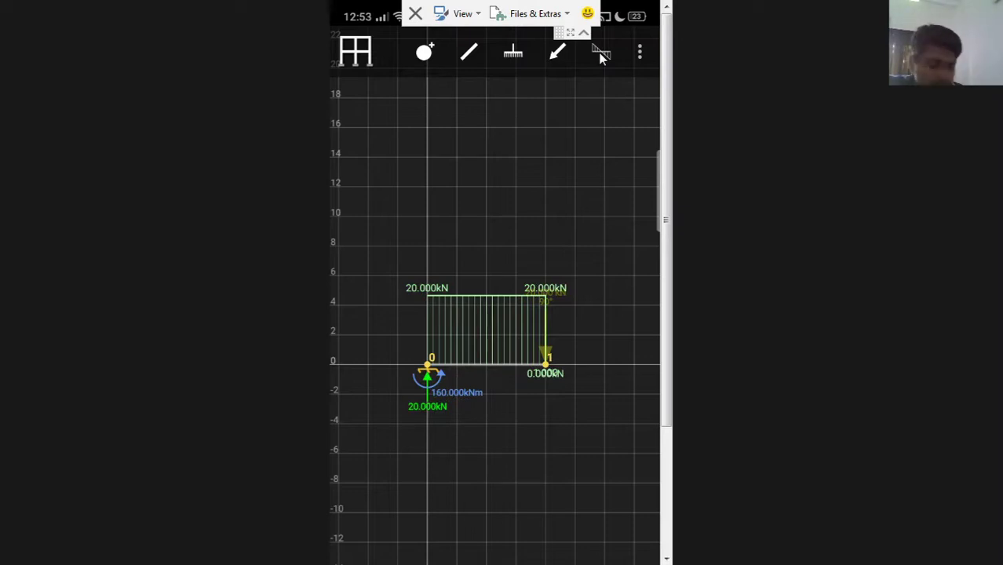
click(600, 55)
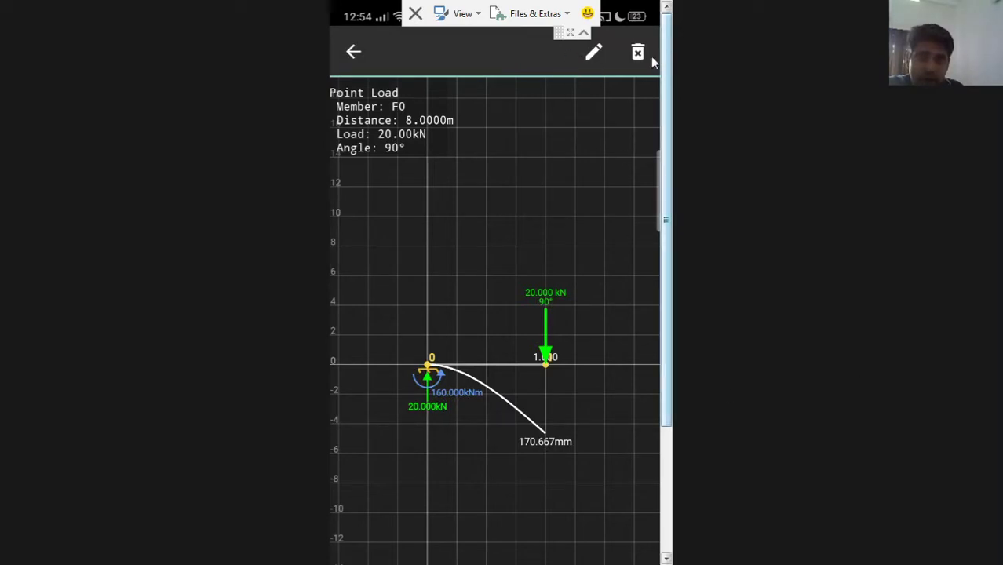
Edit the point load at the beam's free end to 10 kN at an angle of 43°.
click(597, 52)
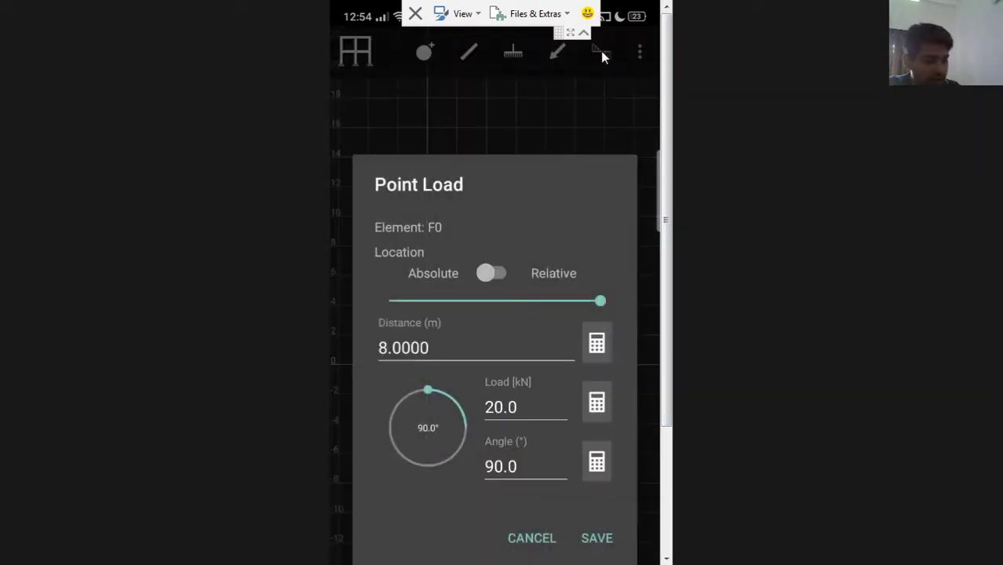
click(518, 408)
key(BackSpace)
key(BackSpace)
key(BackSpace)
text(1)
key(BackSpace)
key(BackSpace)
text(10)
drag(431, 295, 456, 307)
click(596, 444)
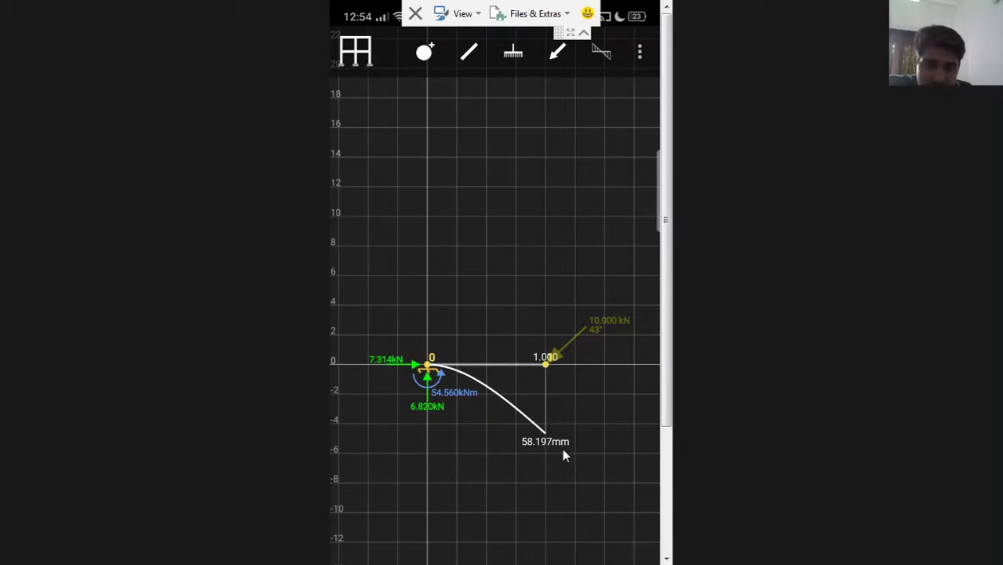
Review the bending moment and shear force diagrams for the inclined point load, ending on the bending moment diagram.
click(597, 50)
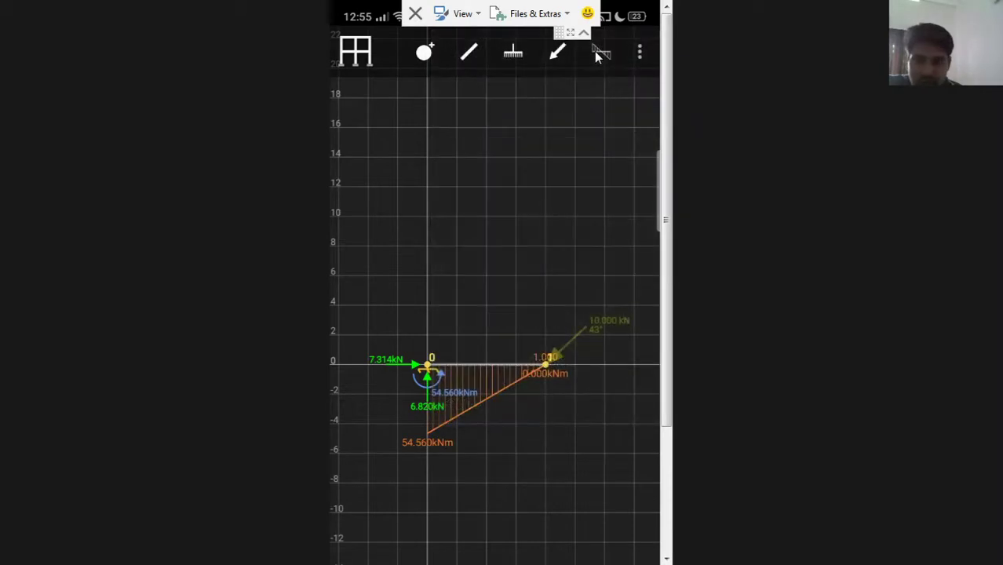
click(594, 51)
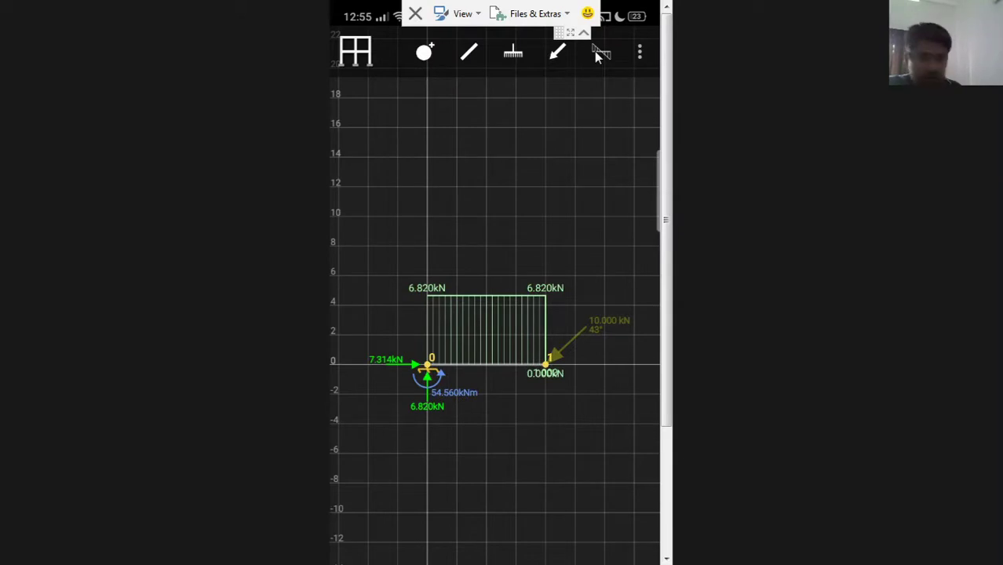
click(594, 51)
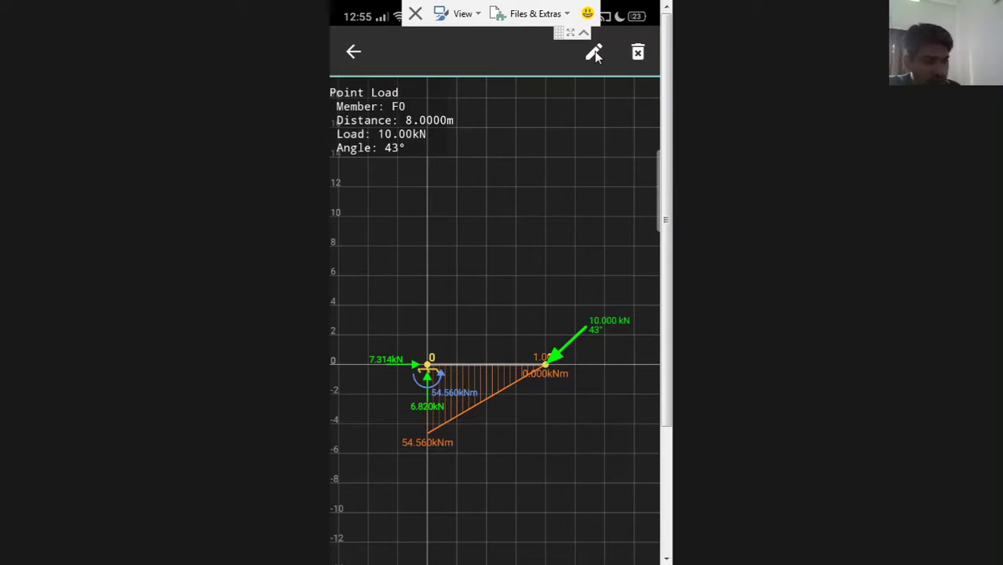
Delete the point load from the beam and assign a roller support to node 1.
click(638, 53)
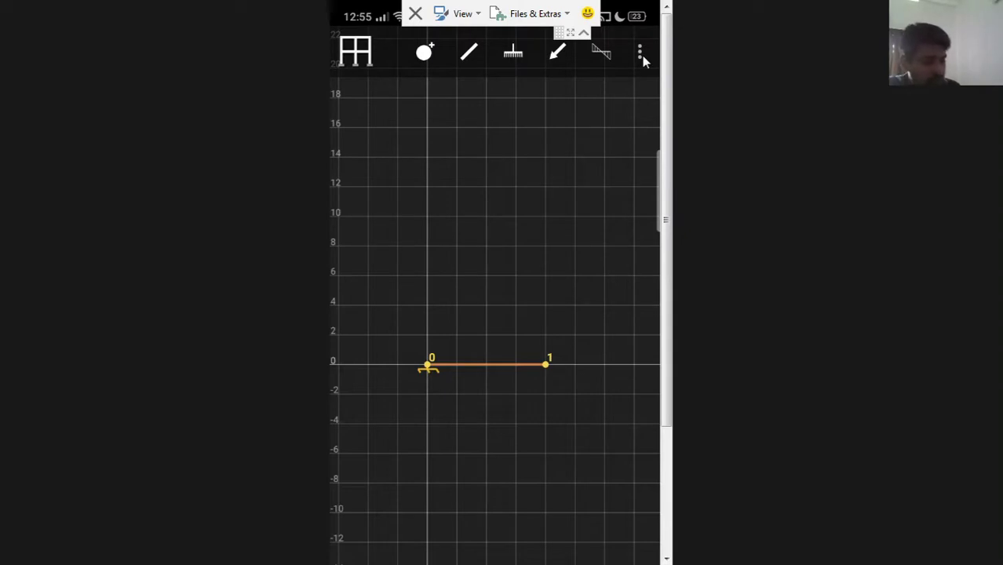
click(640, 53)
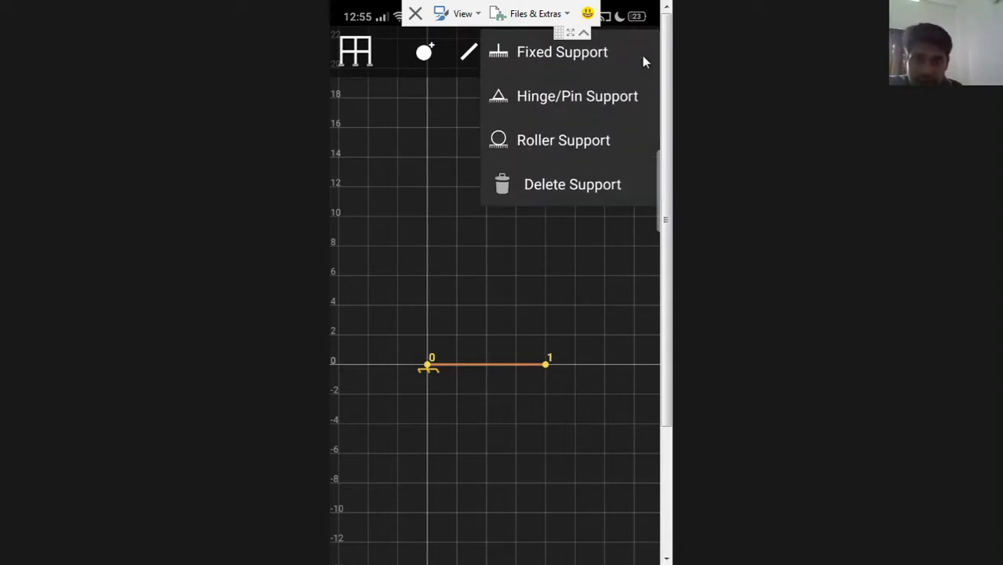
click(642, 55)
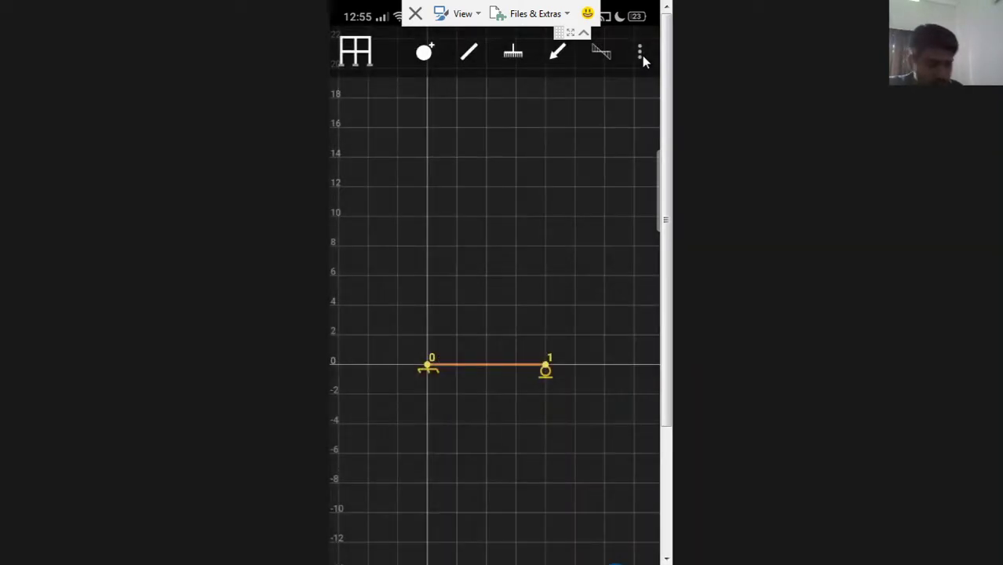
Add a 10 kN/m distributed load to the beam from 1.28 m to 5.04 m and show the bending moment diagram.
click(640, 53)
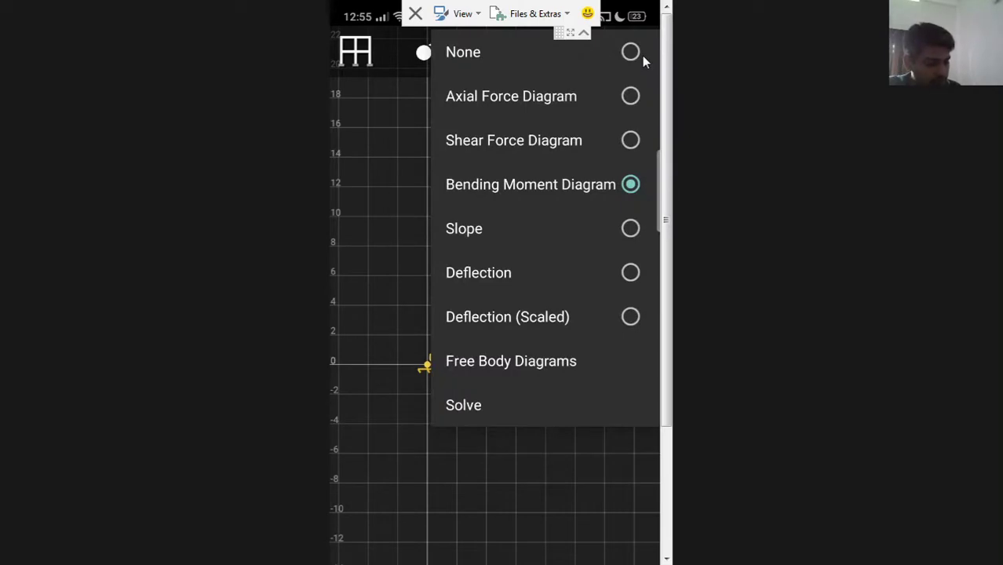
click(642, 55)
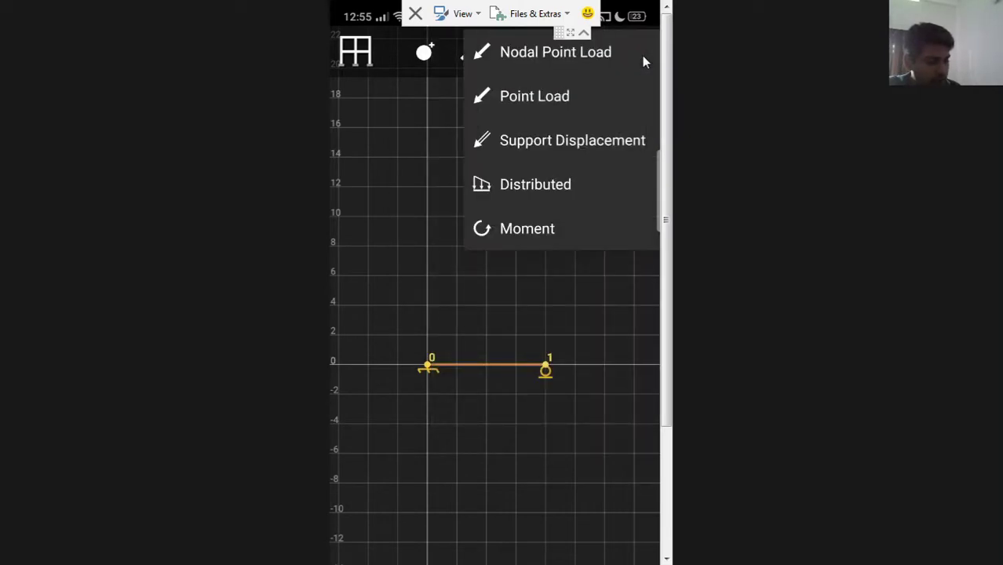
click(643, 55)
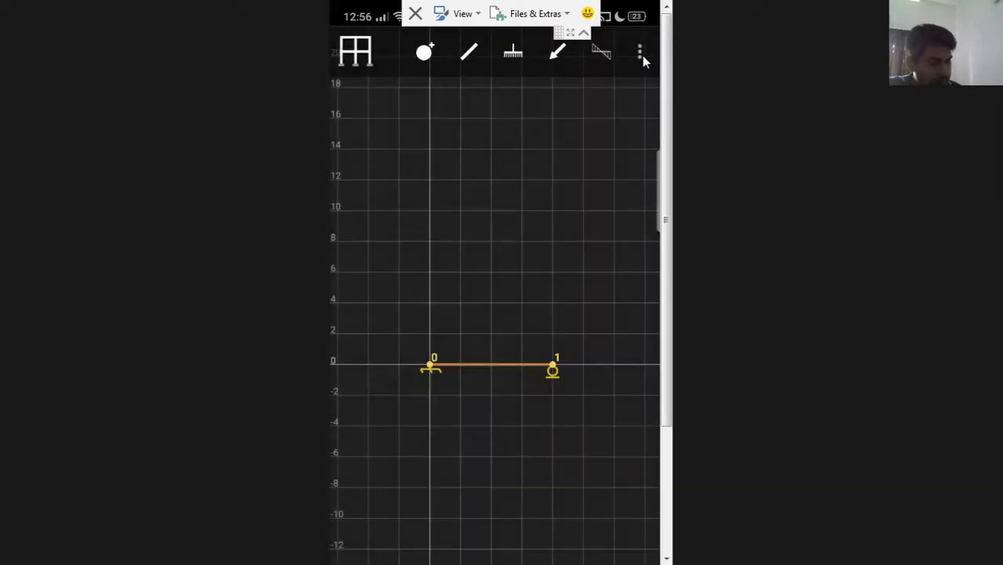
click(641, 55)
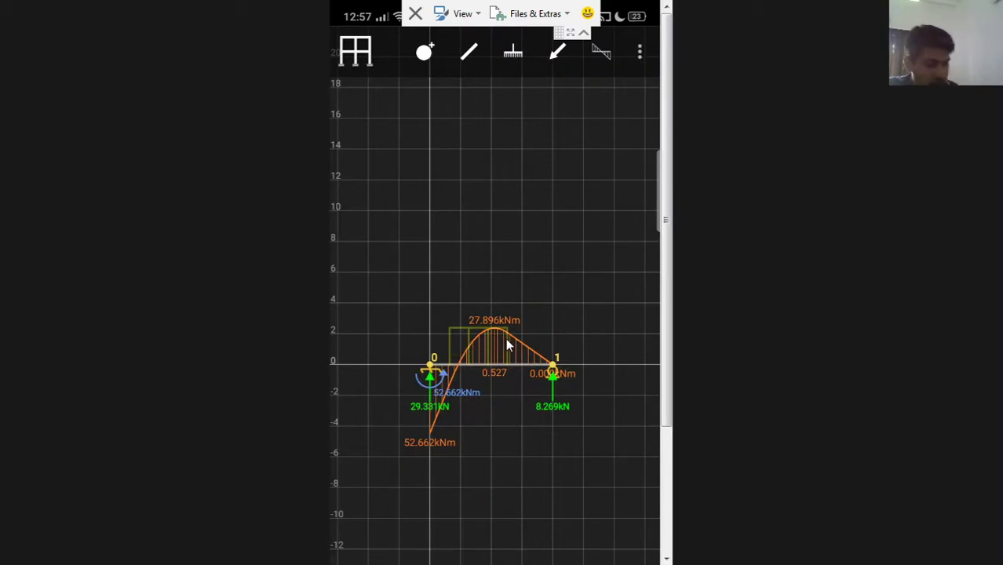
Change the distributed load to a uniform 2 kN/m over the full length of the beam.
click(506, 339)
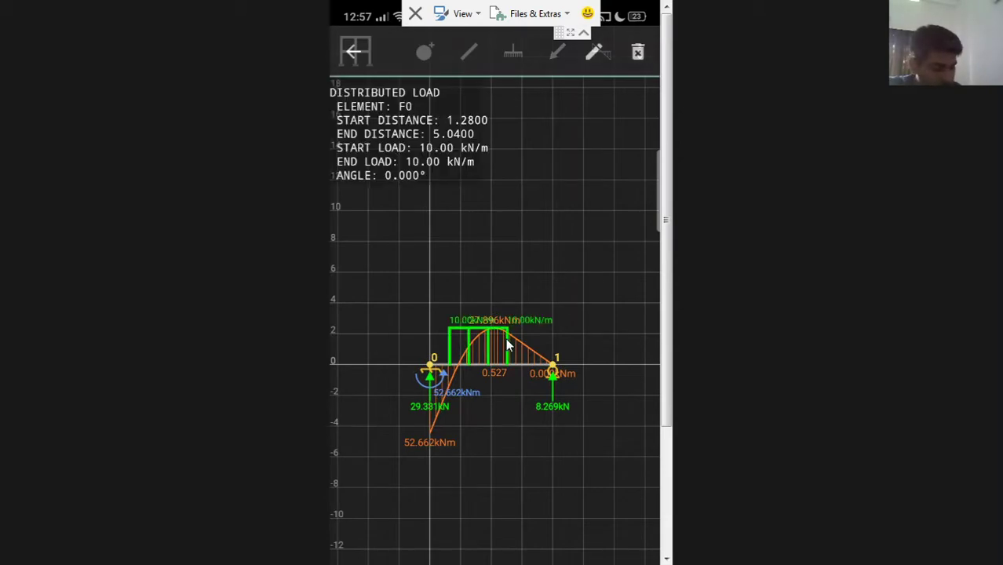
click(506, 343)
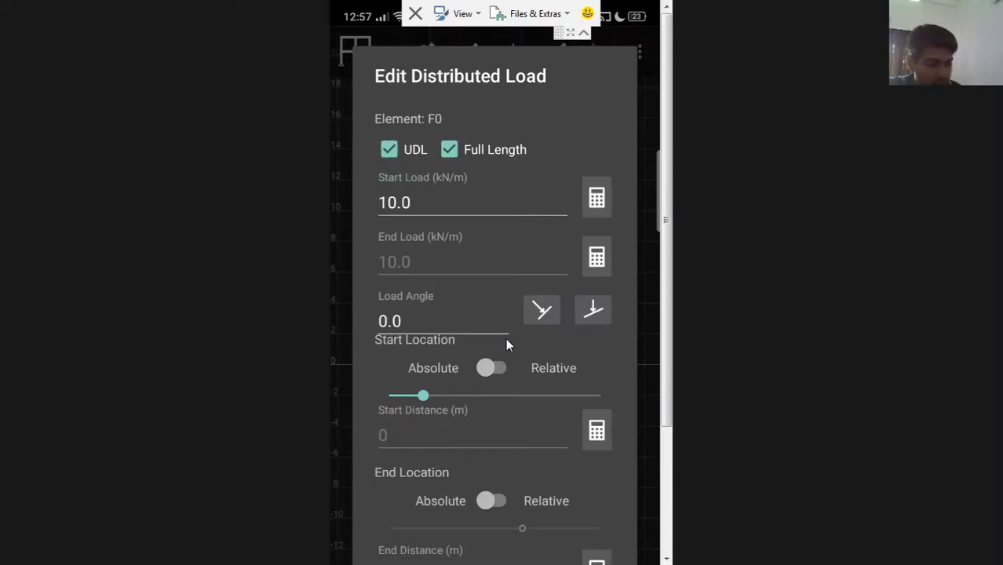
key(BackSpace)
key(BackSpace)
key(BackSpace)
text(2.)
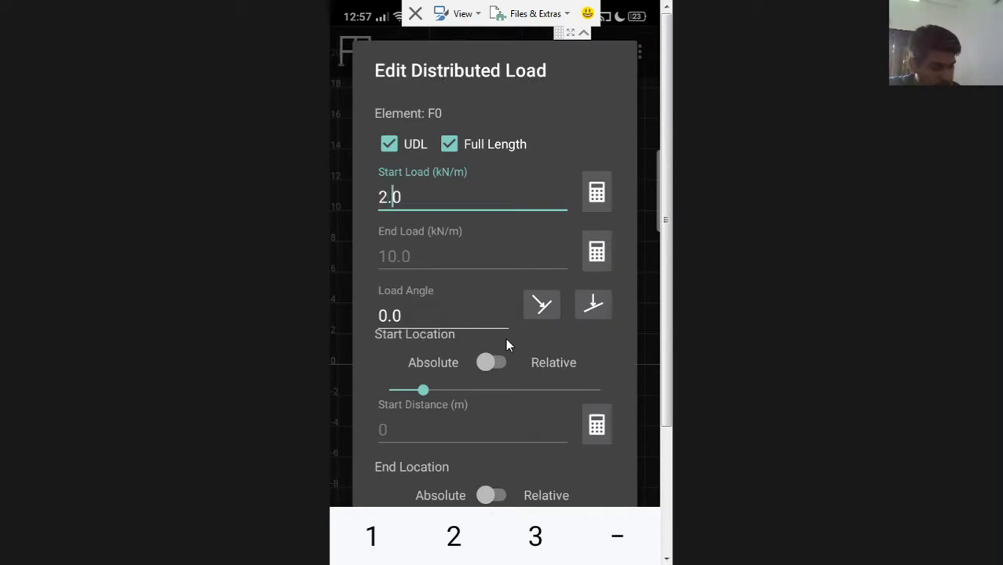
key(Return)
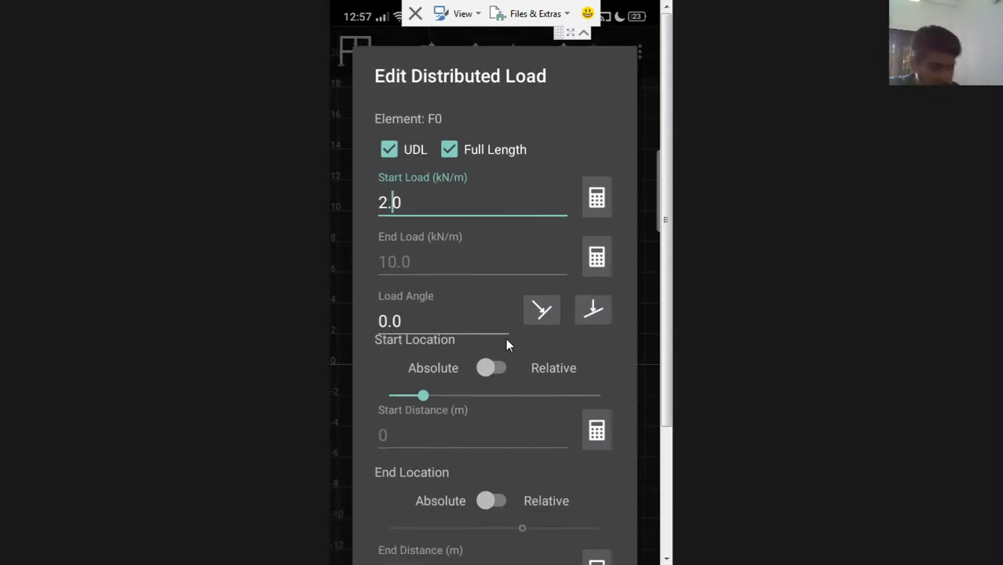
key(Return)
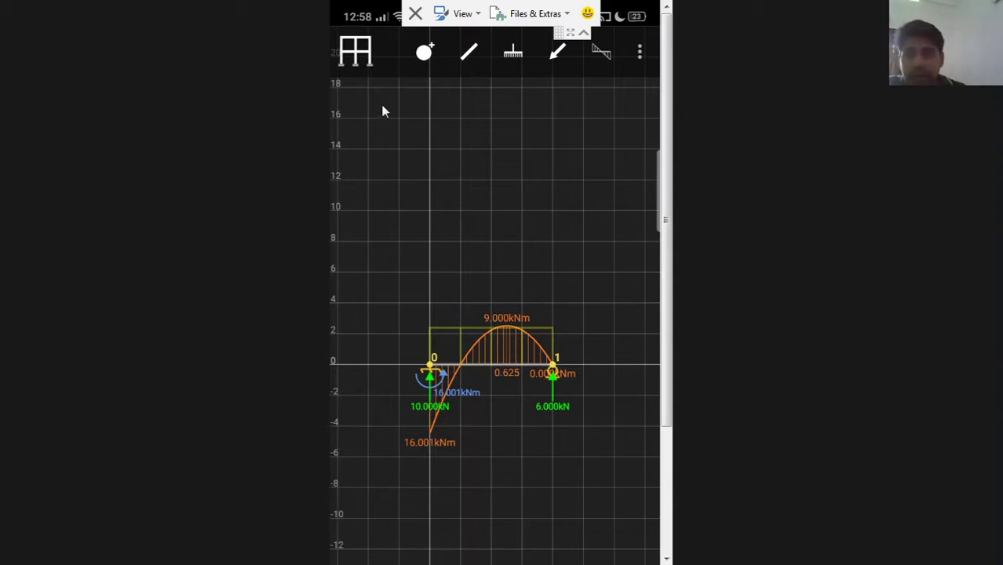
Set the bending moment diagram to be drawn on the Tension Face in the settings and return to the model.
click(358, 73)
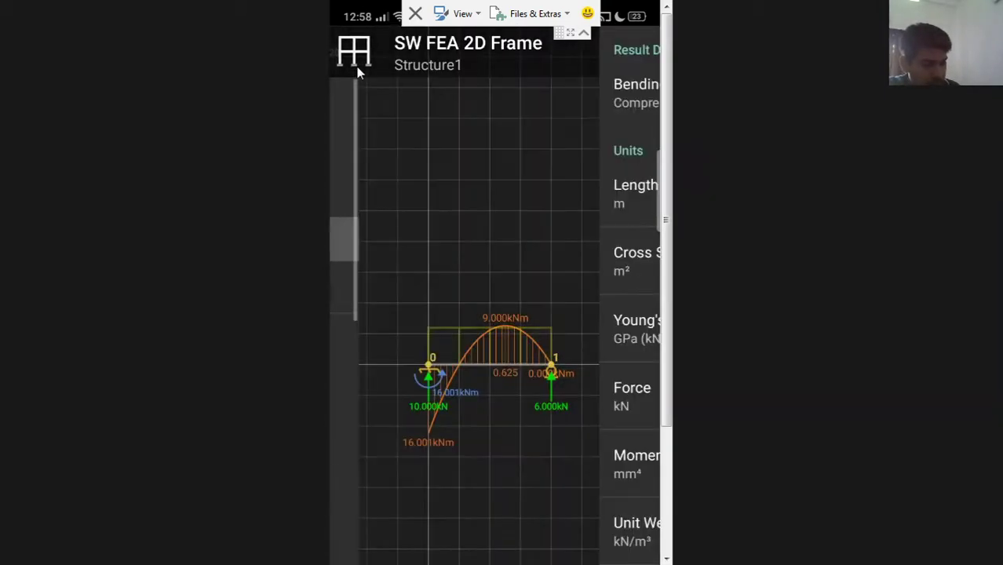
scroll(358, 72, down, 3)
scroll(358, 72, up, 3)
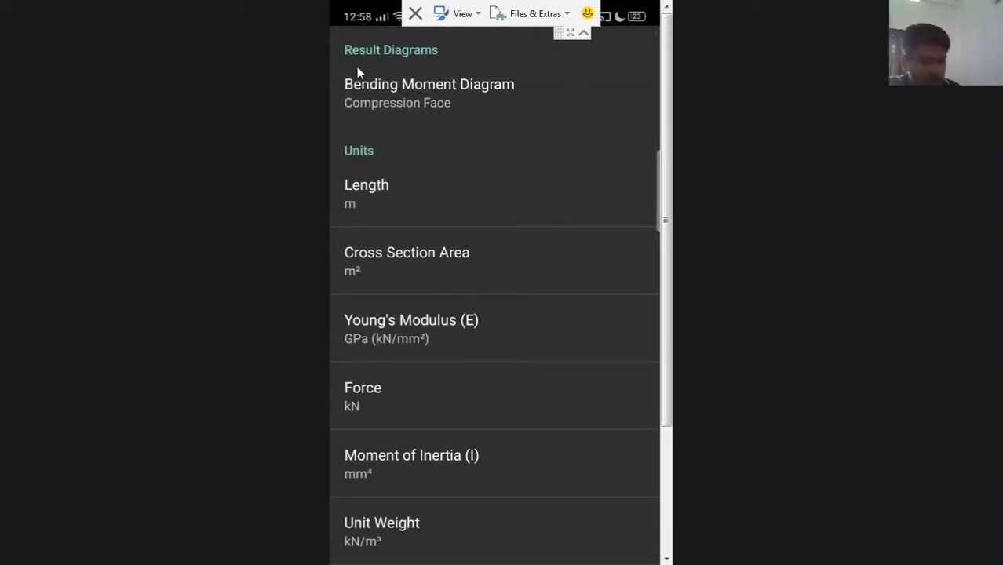
click(358, 72)
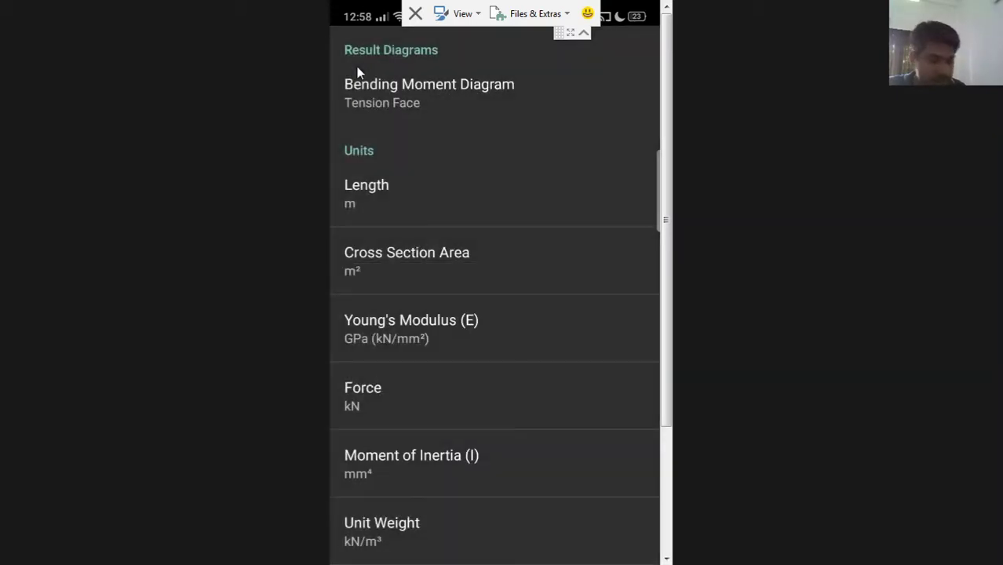
key(Escape)
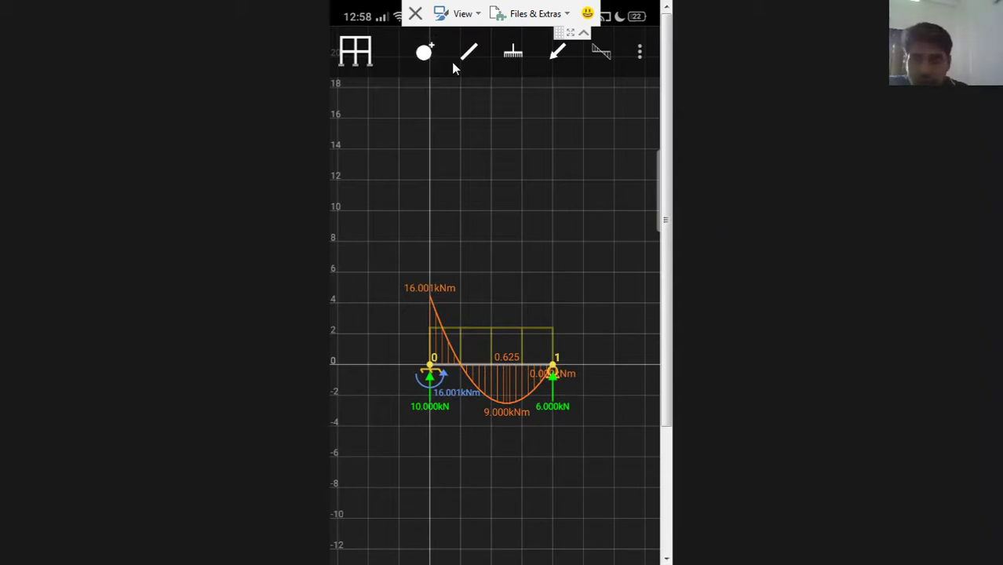
Add a roller-supported node at X = 4 m, Y = 0 m and delete the 8 m frame member between nodes 0 and 1.
click(429, 58)
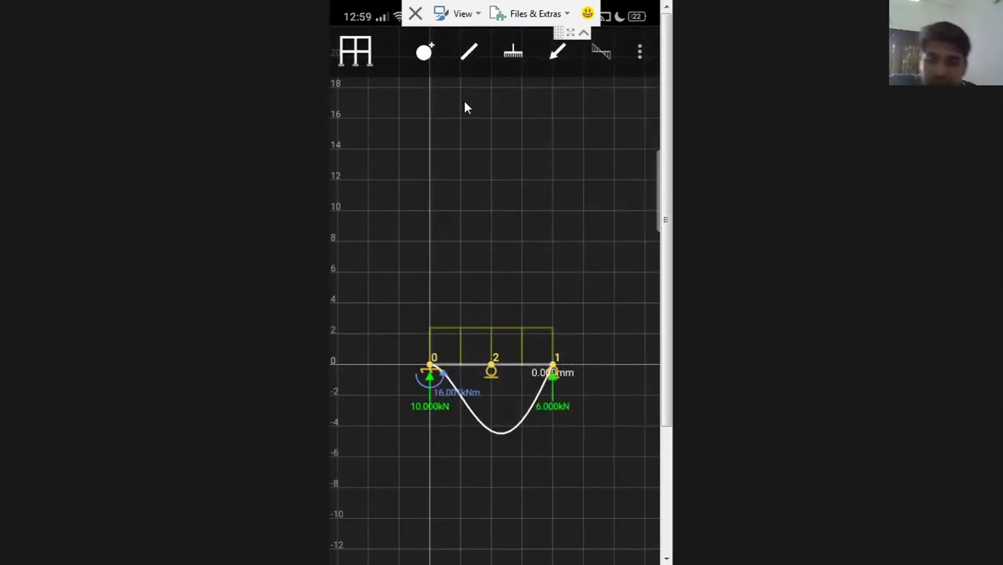
click(497, 371)
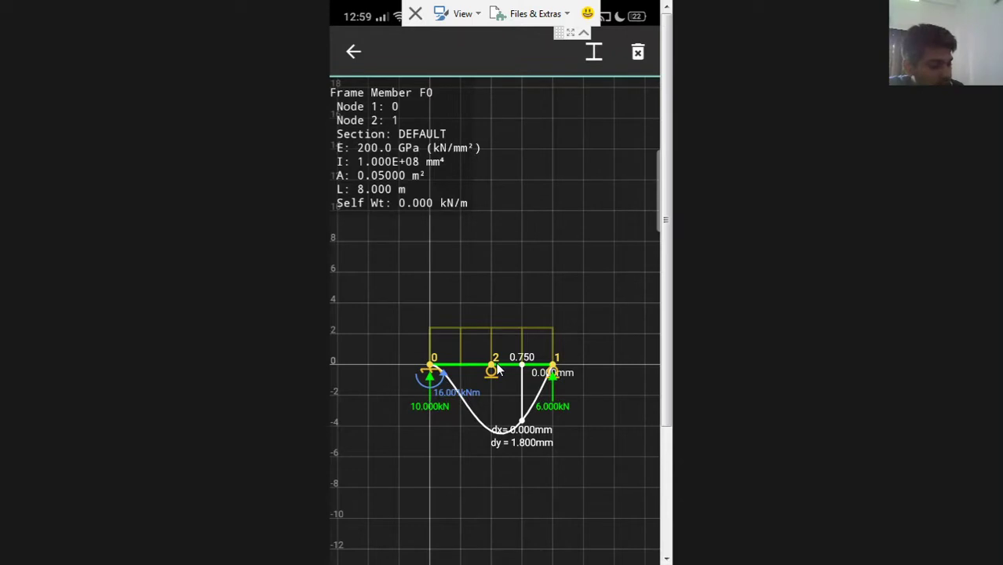
click(497, 371)
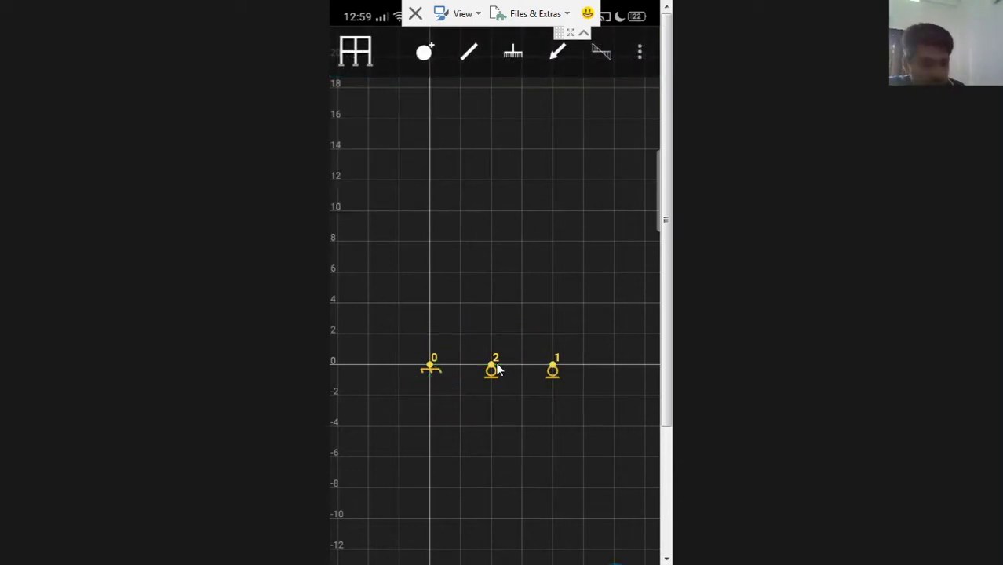
Add frame elements between nodes 0 and 2 and between nodes 2 and 1.
click(469, 52)
key(Escape)
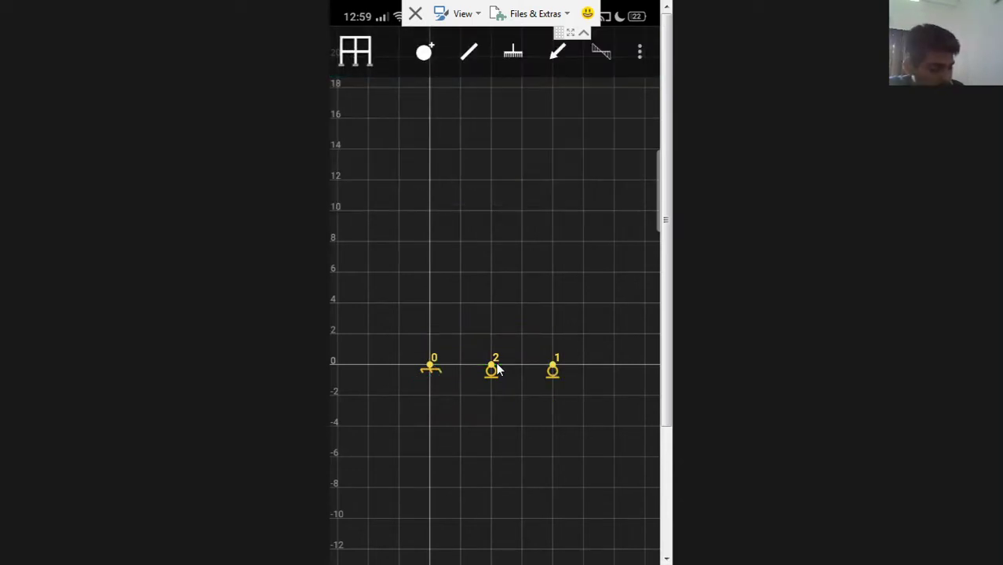
click(497, 371)
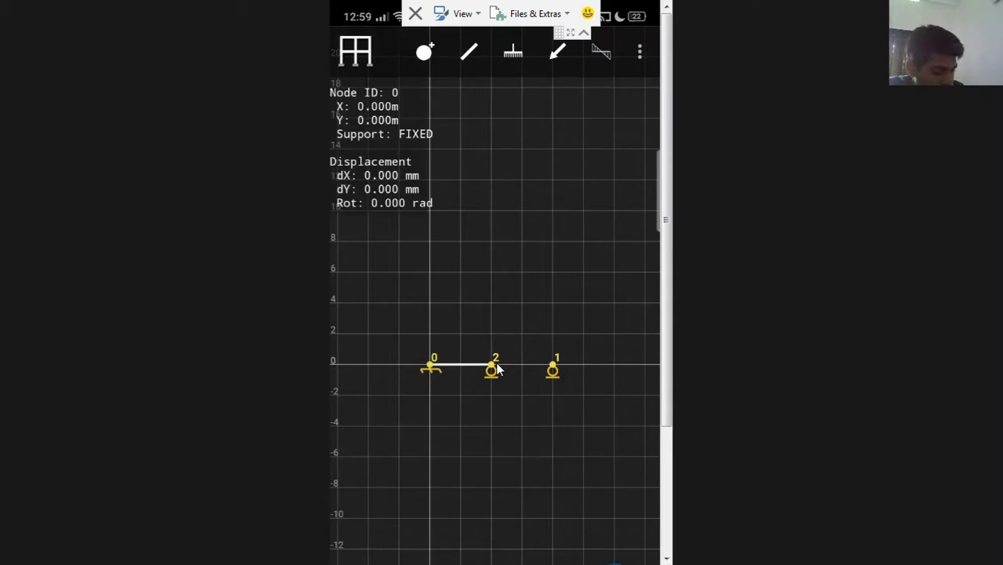
click(497, 369)
click(497, 371)
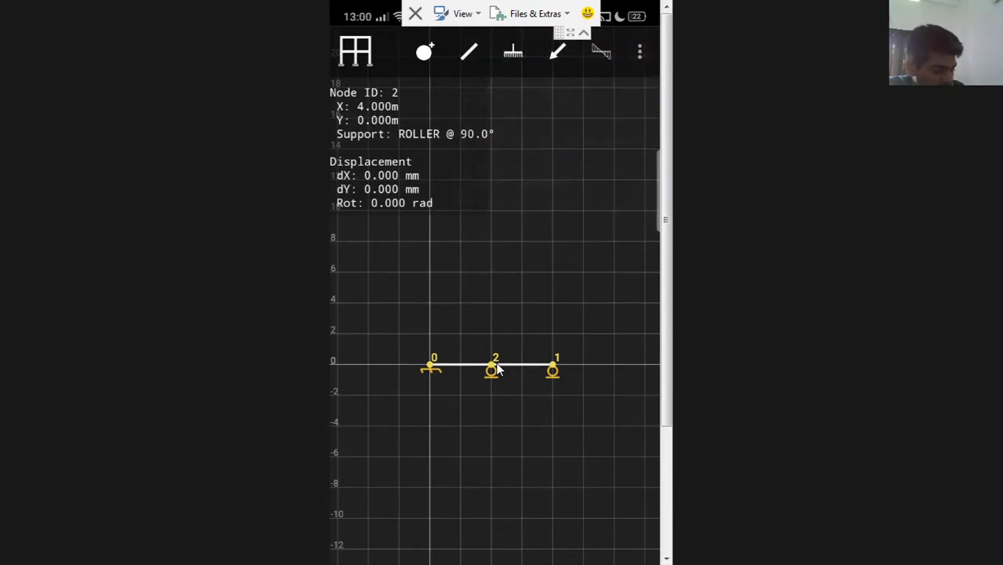
Add a uniform 10 kN/m distributed load over the full length of both frame elements F0 and F1.
click(497, 369)
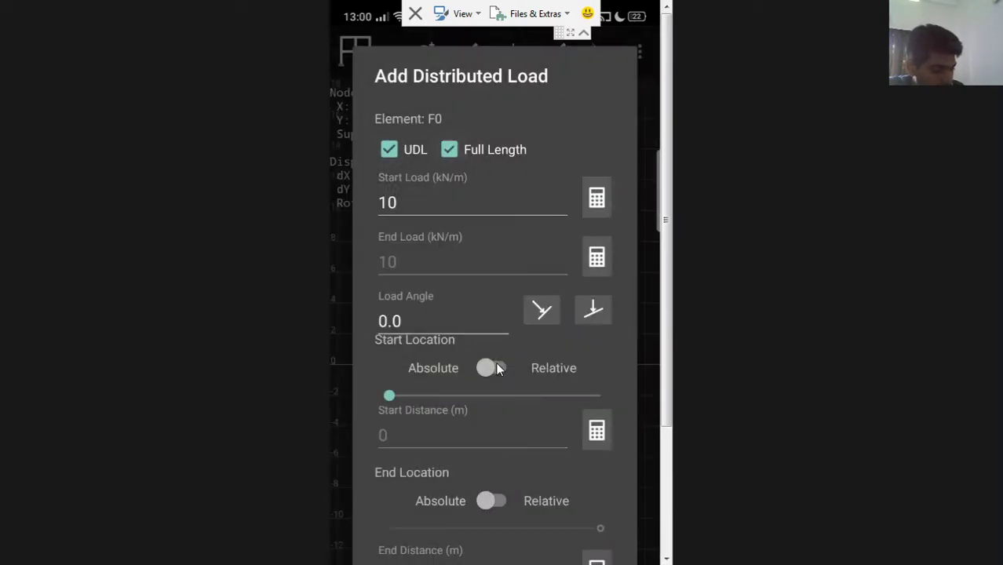
key(Return)
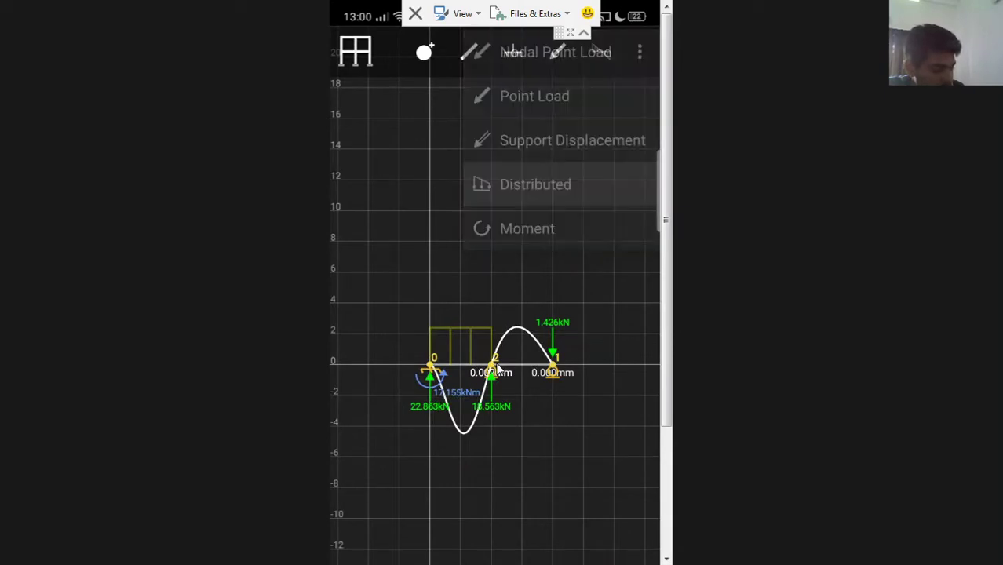
click(497, 369)
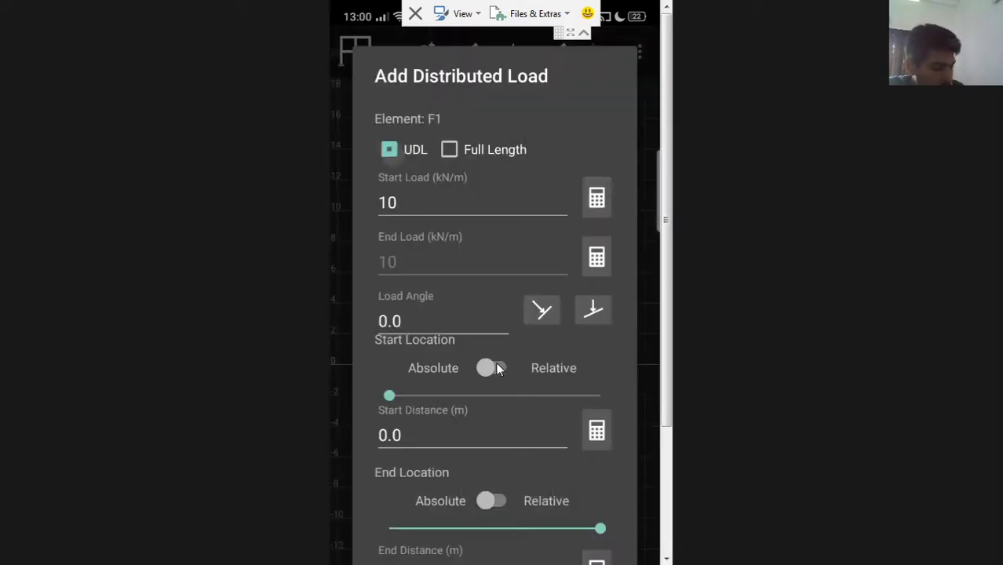
key(Return)
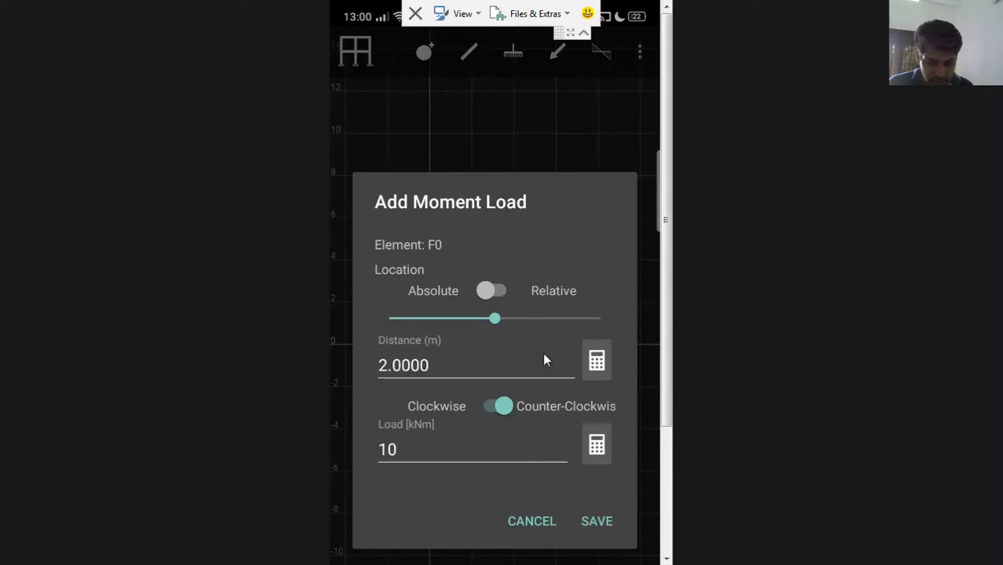
Add a 5 kNm moment load on element F0 at a distance of 2 m.
key(BackSpace)
key(BackSpace)
text(5)
key(Return)
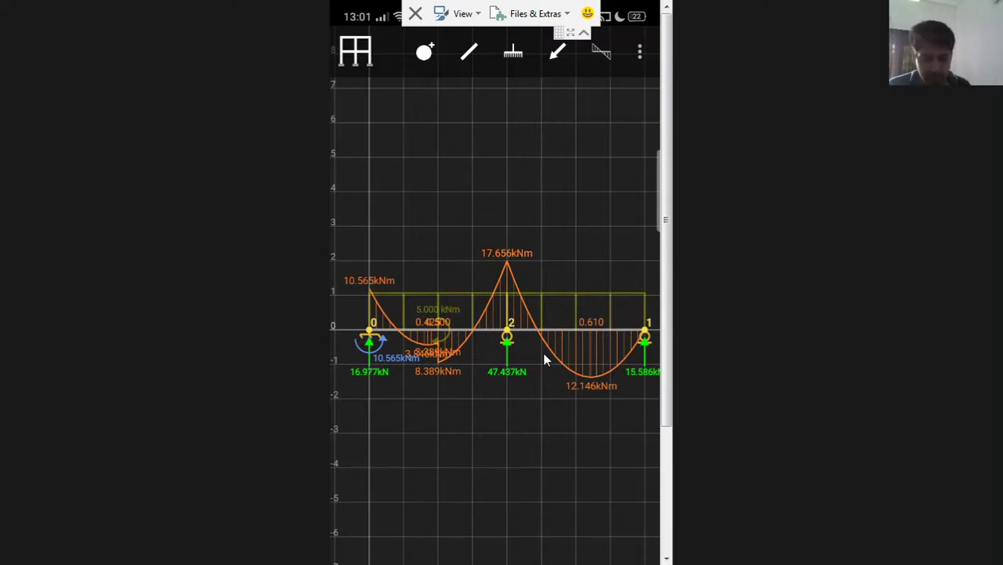
Check which sections can be assigned to frame member F1 and open the list of defined sections.
click(544, 357)
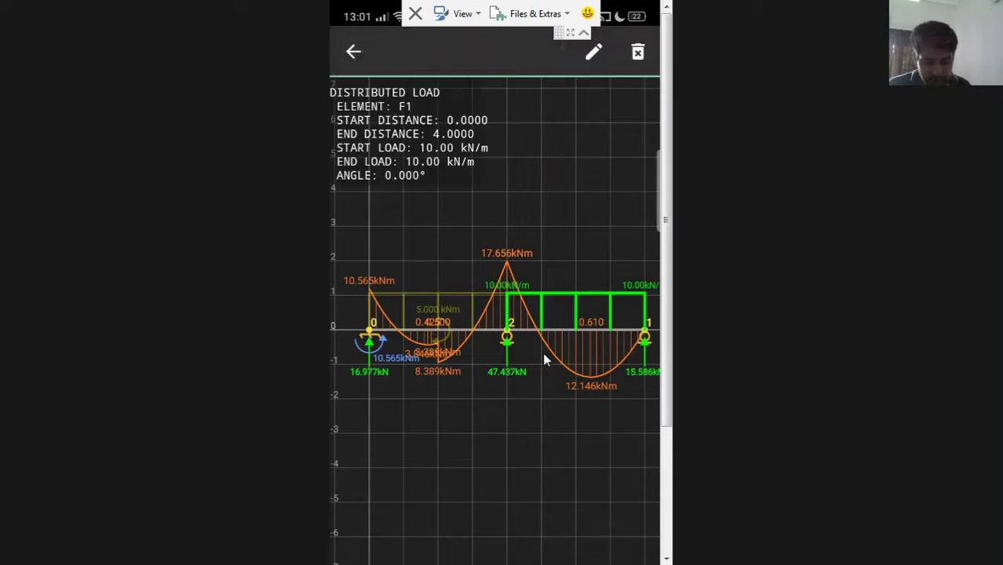
click(544, 359)
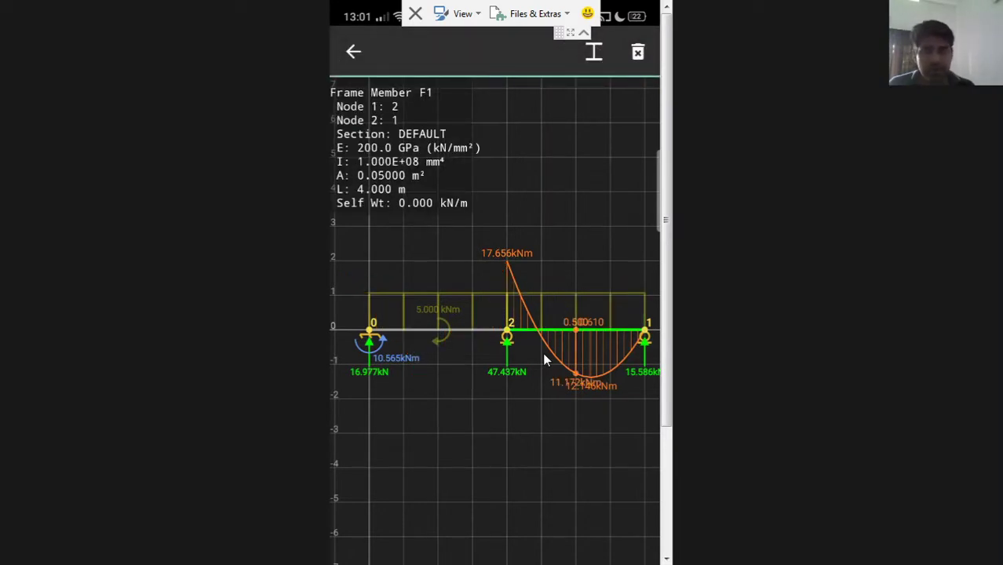
click(594, 52)
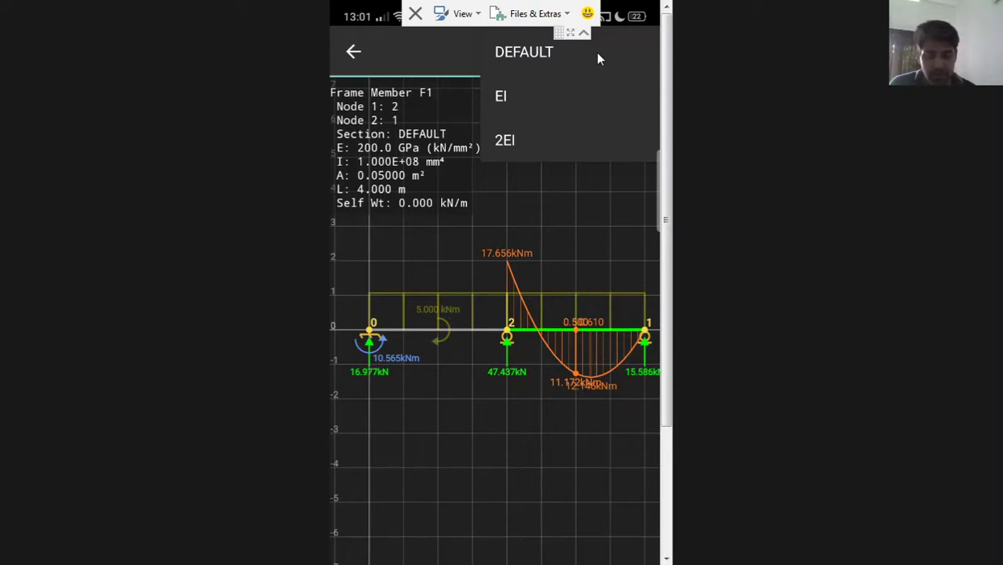
click(597, 53)
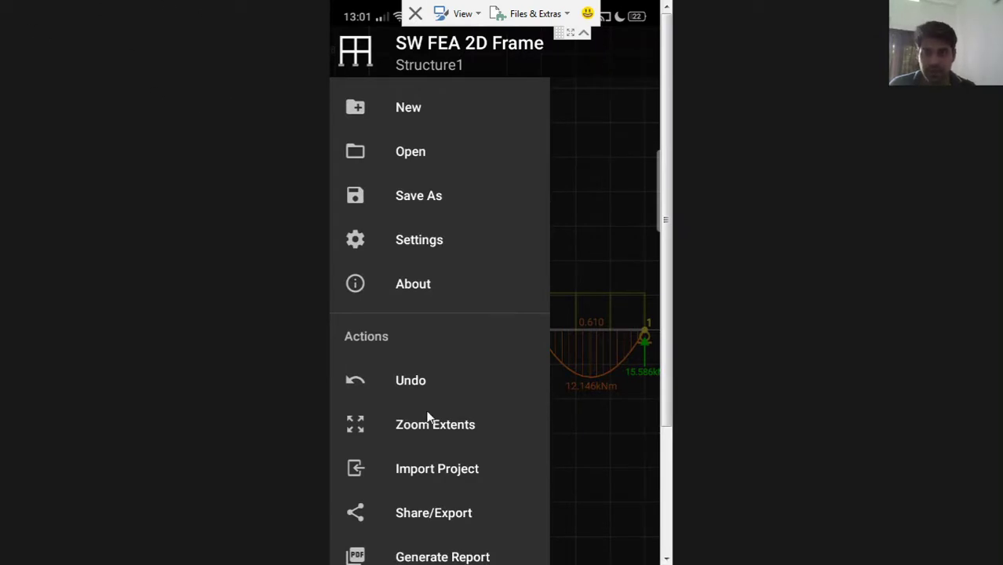
scroll(428, 416, down, 6)
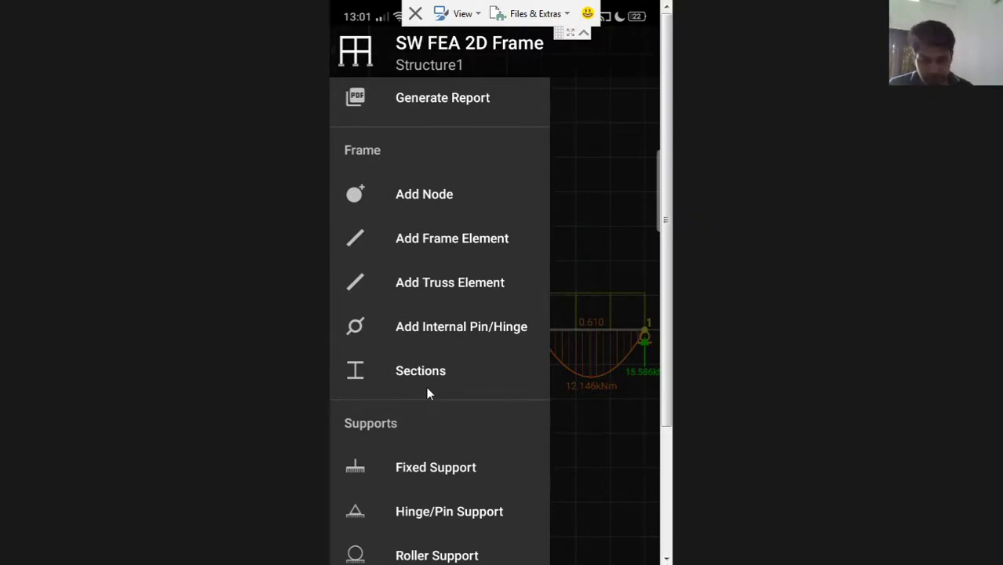
click(428, 393)
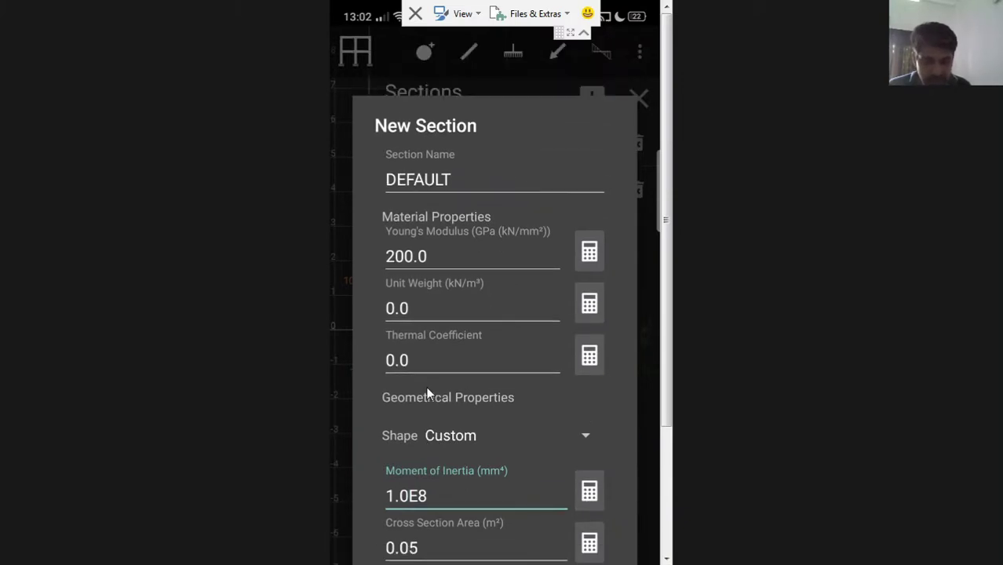
click(439, 162)
key(BackSpace)
key(BackSpace)
key(BackSpace)
key(BackSpace)
key(BackSpace)
key(BackSpace)
key(BackSpace)
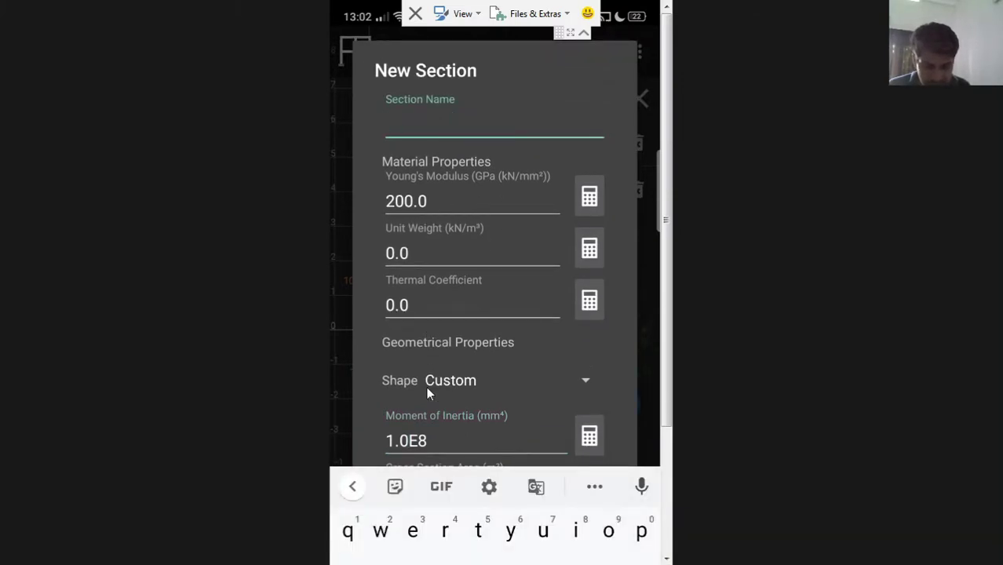
text(EI)
key(Escape)
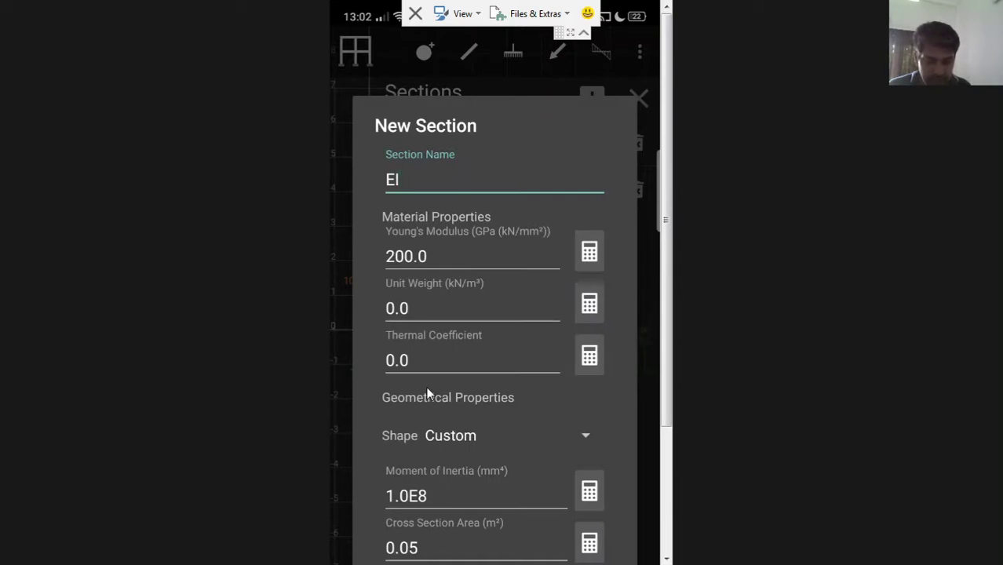
key(BackSpace)
key(BackSpace)
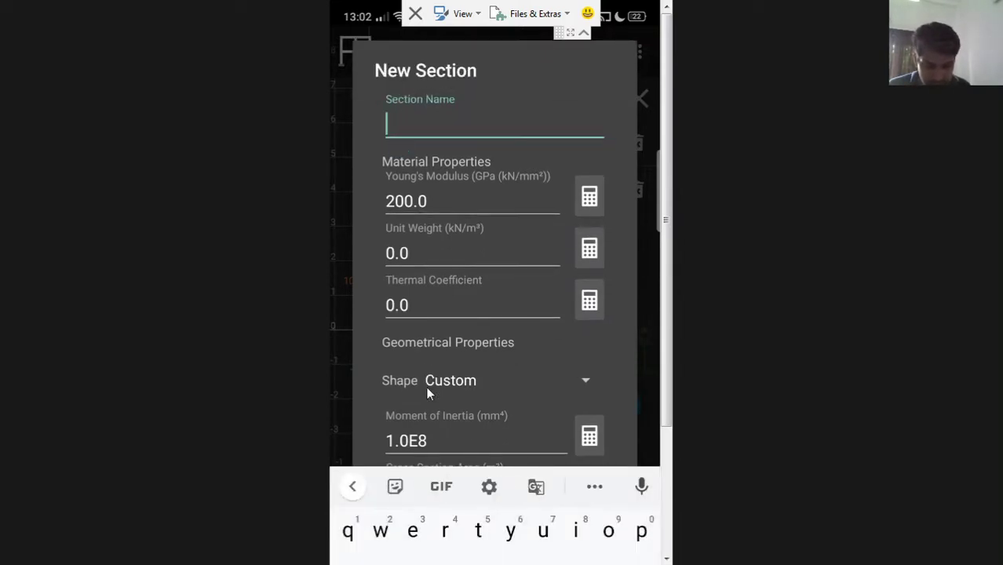
key(Escape)
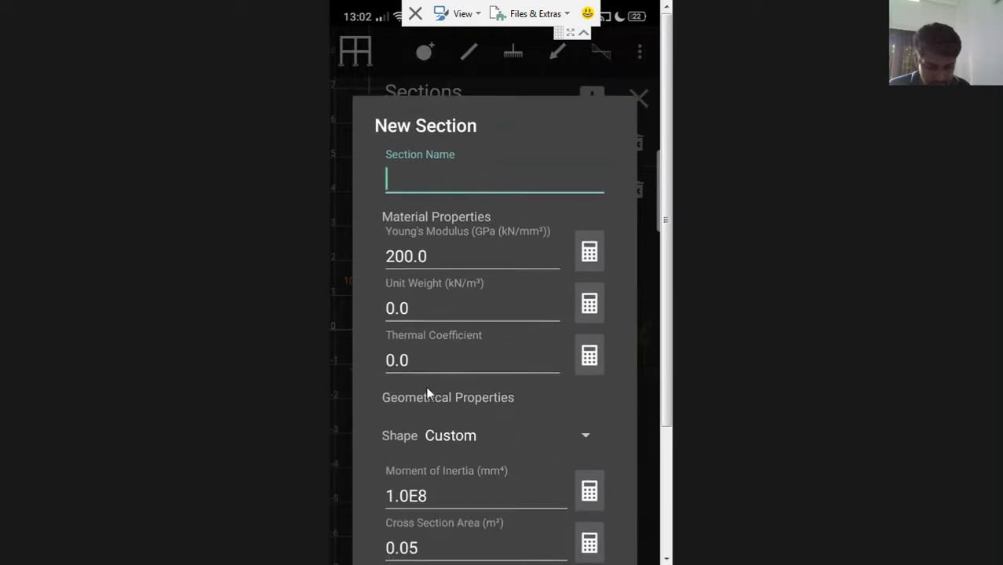
key(Escape)
Delete the existing EI section and create a new custom section named EI.
click(637, 143)
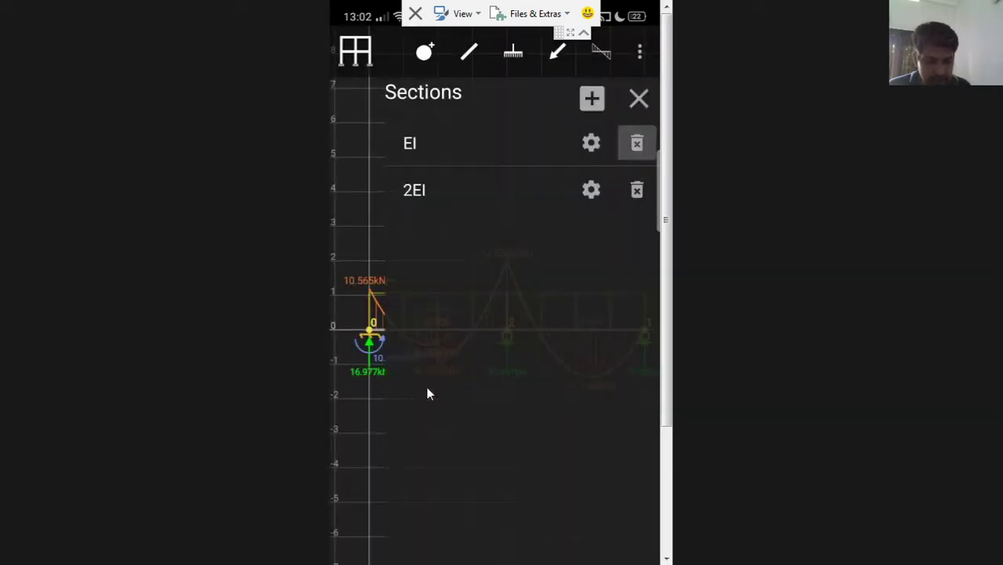
click(597, 408)
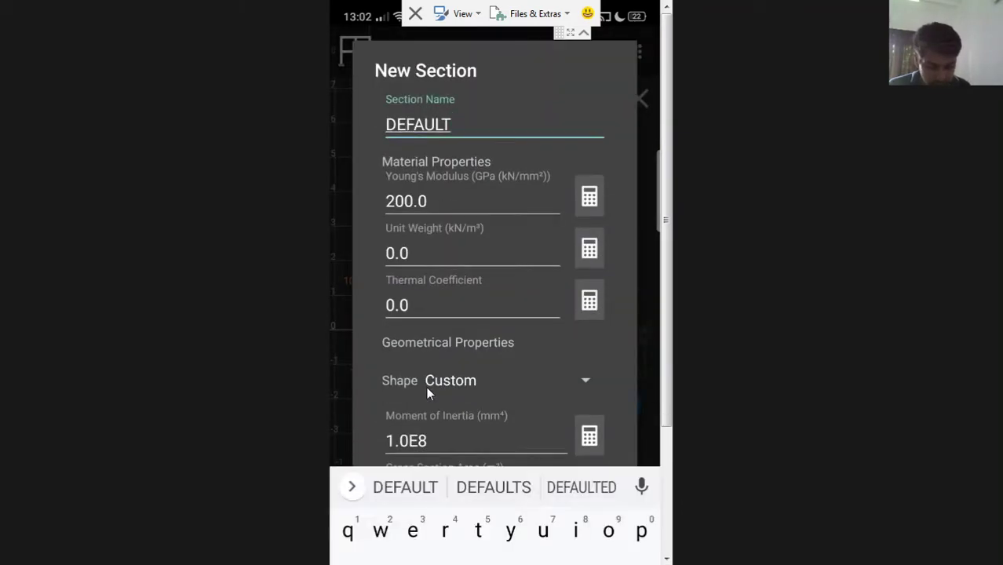
key(BackSpace)
key(BackSpace)
key(BackSpace)
key(BackSpace)
key(BackSpace)
key(BackSpace)
key(BackSpace)
text(E)
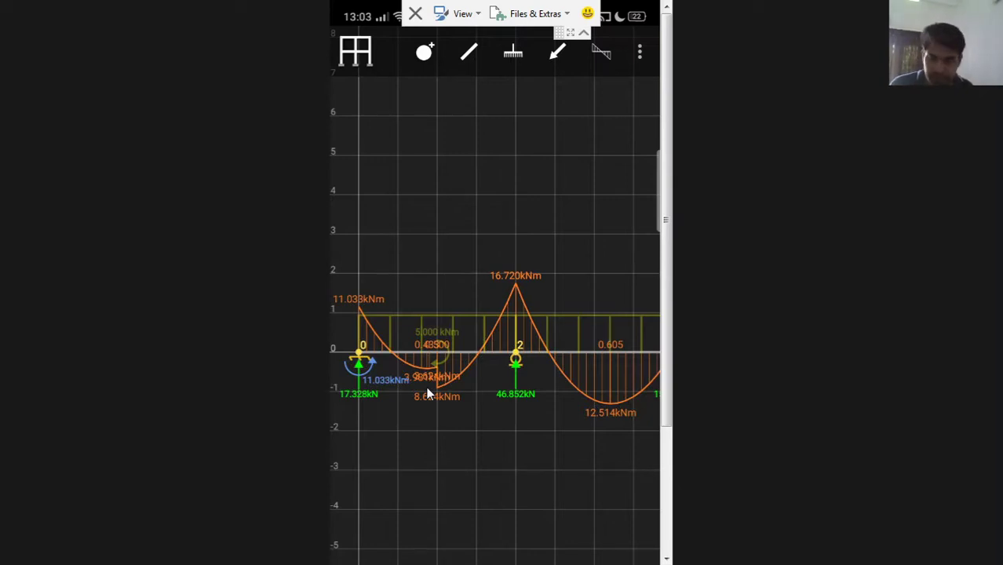
Assign the 2EI section to frame member F0 between nodes 0 and 2.
click(428, 394)
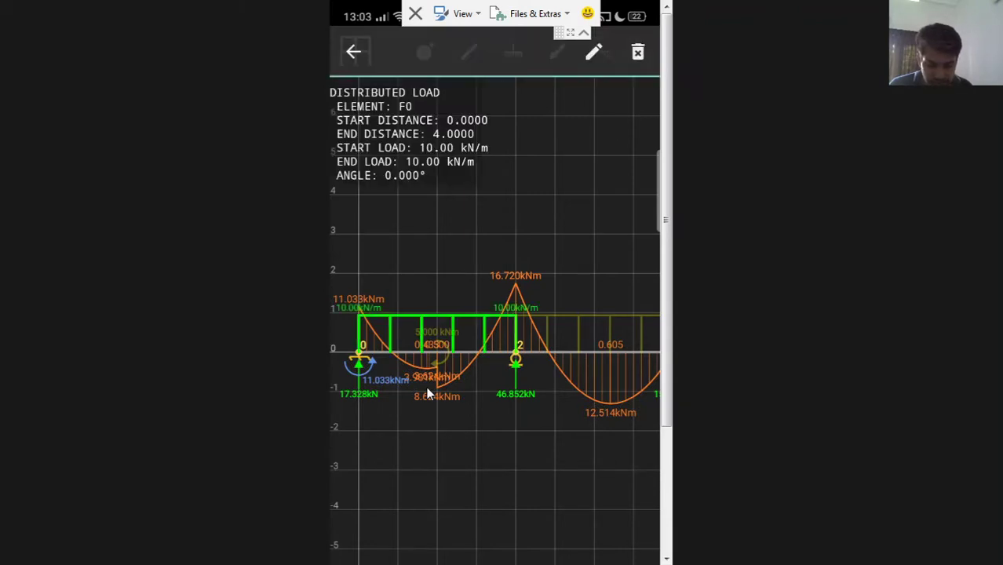
click(427, 394)
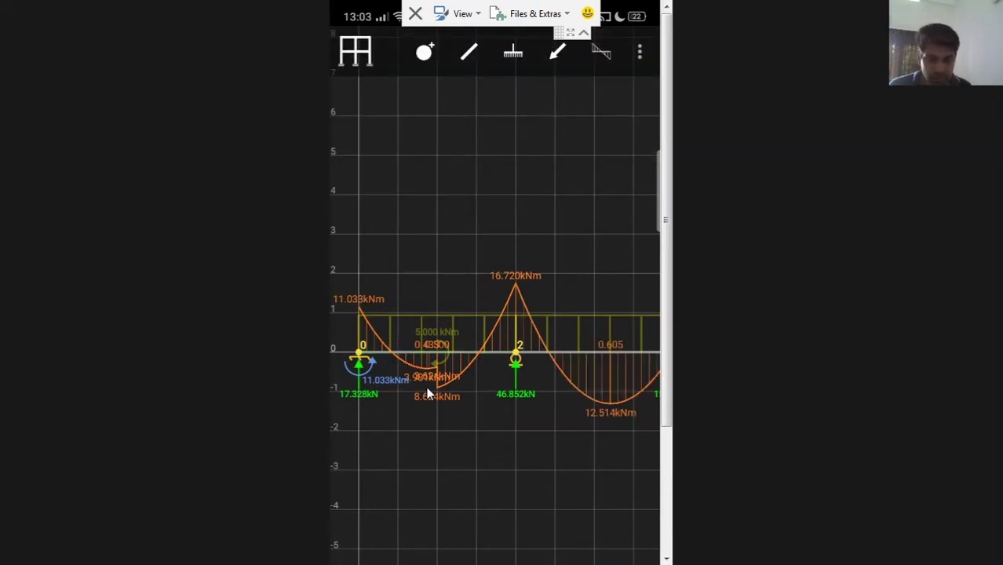
click(428, 394)
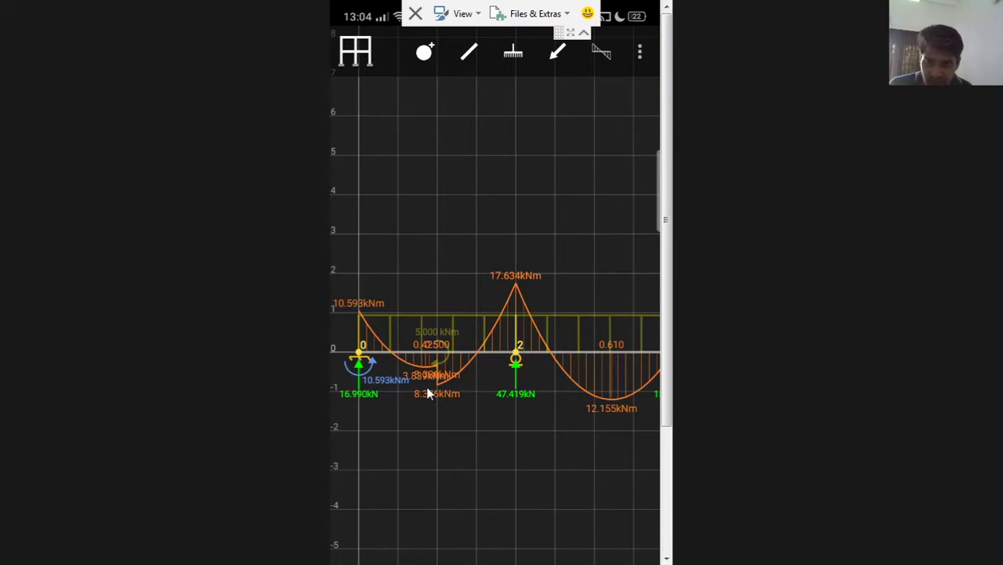
Select frame member F1 to review its section properties and bending moments.
click(428, 393)
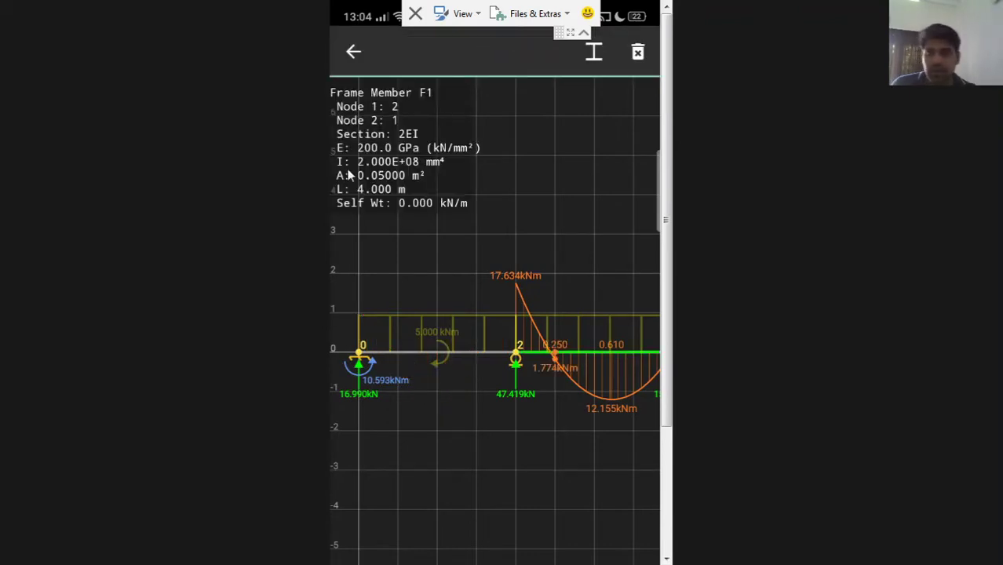
click(389, 145)
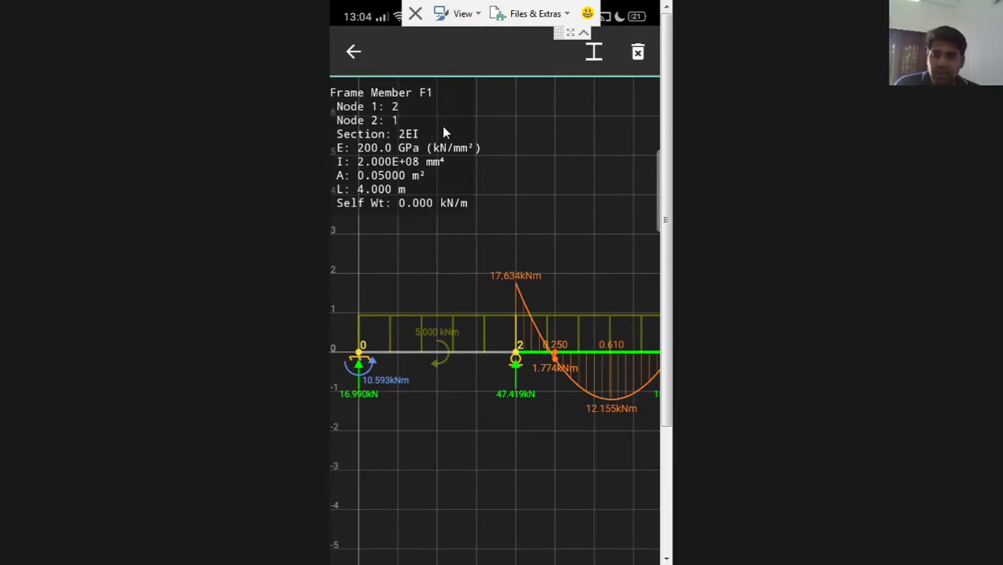
click(541, 250)
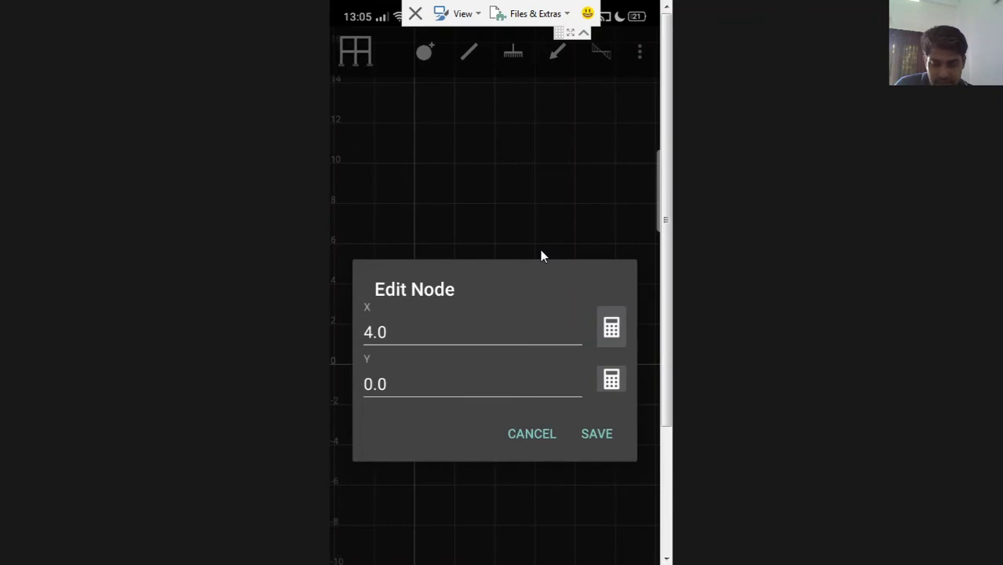
Set the Y coordinate of node 2 to 3 m and save the node.
key(BackSpace)
key(BackSpace)
key(BackSpace)
text(3)
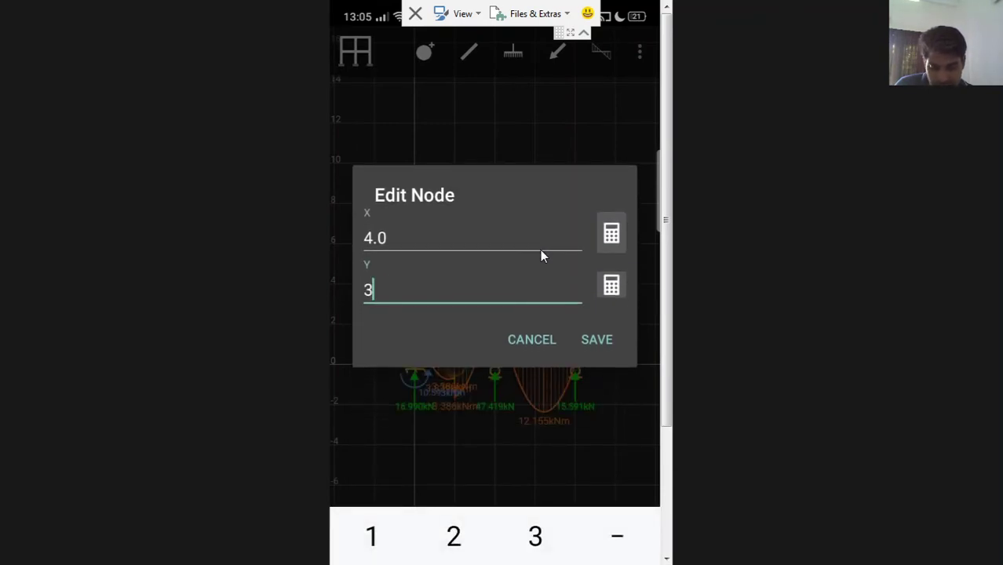
key(Return)
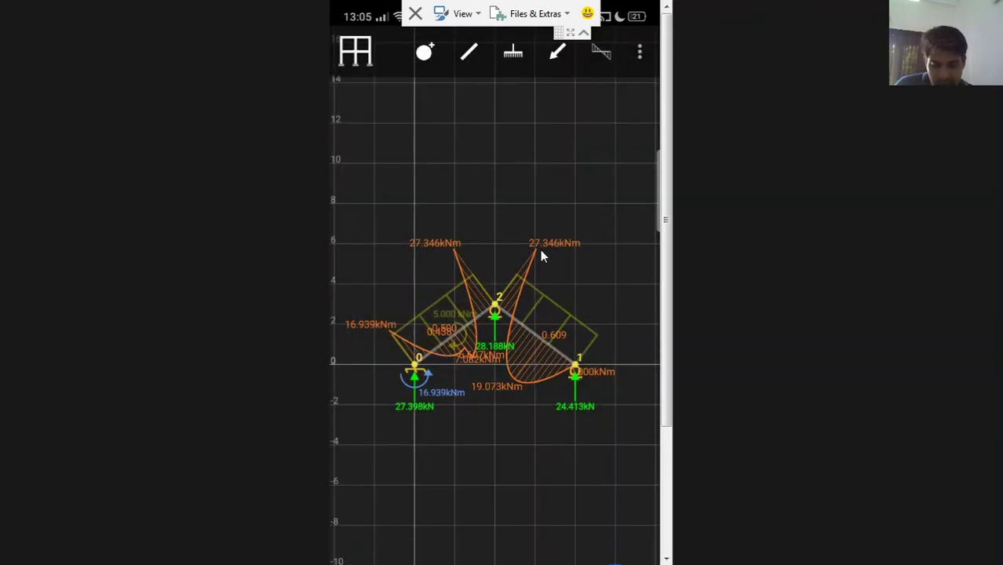